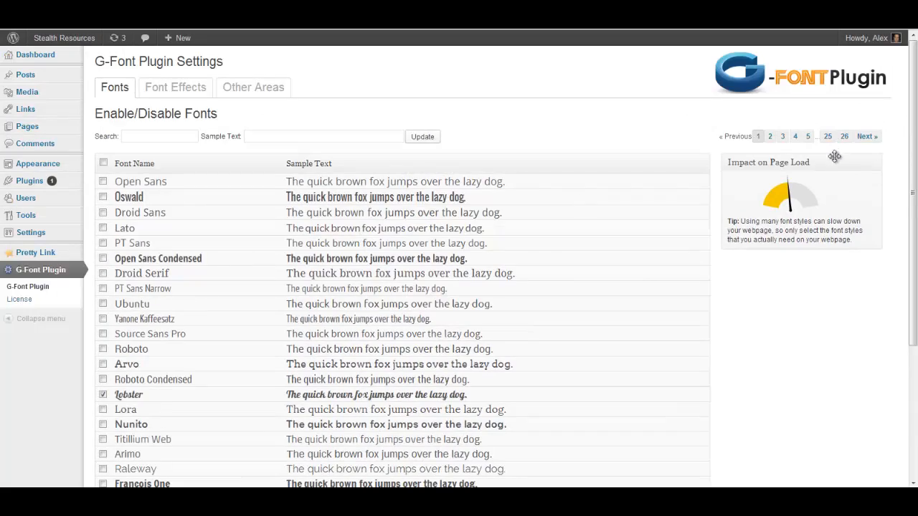
- Browse the font samples on pages 2 and 25 of the font list
{"action": "left_click", "coordinate": [771, 138]}
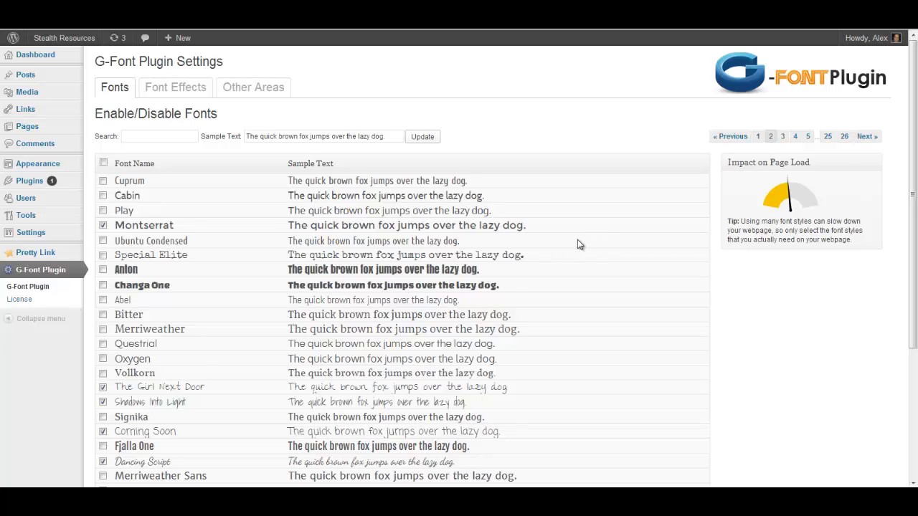
{"action": "scroll", "coordinate": [577, 240], "scroll_direction": "down", "scroll_amount": 3}
{"action": "scroll", "coordinate": [577, 239], "scroll_direction": "up", "scroll_amount": 3}
{"action": "left_click", "coordinate": [828, 137]}
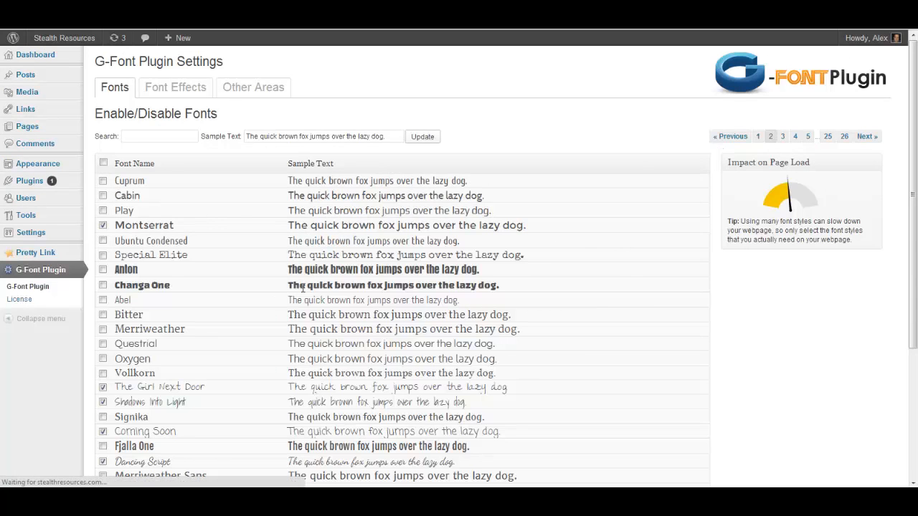
{"action": "scroll", "coordinate": [310, 288], "scroll_direction": "down", "scroll_amount": 2}
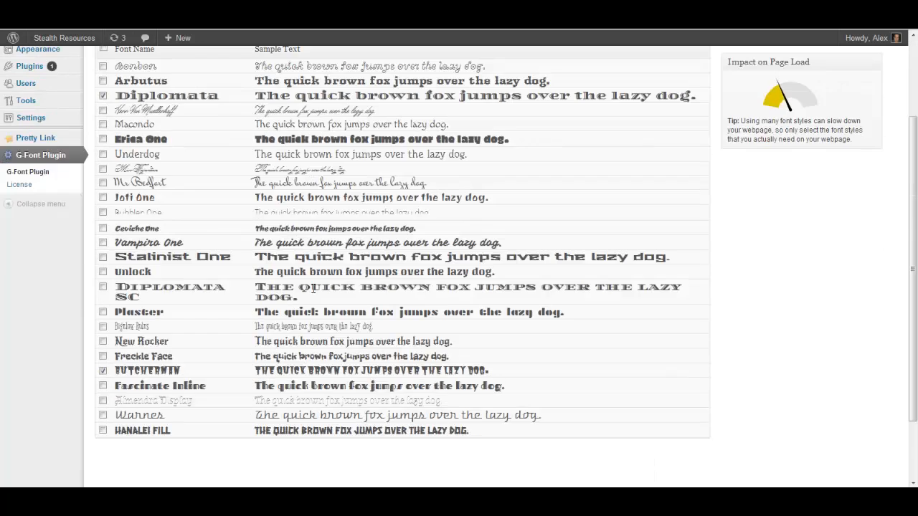
{"action": "scroll", "coordinate": [344, 283], "scroll_direction": "up", "scroll_amount": 2}
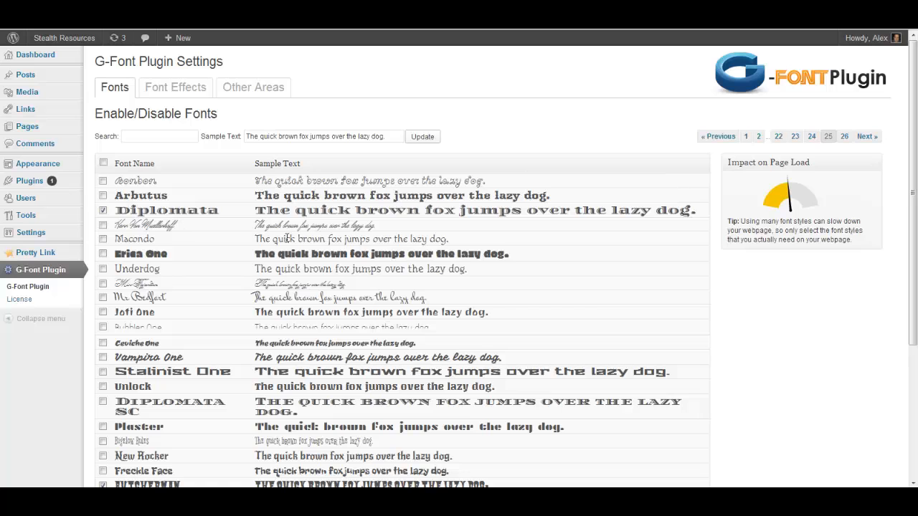
- Look through the font samples on pages 23 and 22 of the font list
{"action": "left_click", "coordinate": [795, 137]}
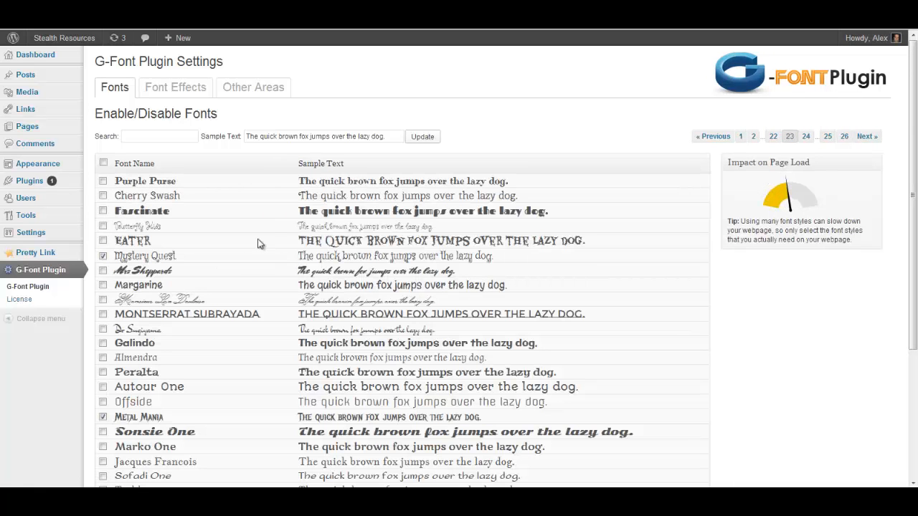
{"action": "scroll", "coordinate": [231, 342], "scroll_direction": "down", "scroll_amount": 3}
{"action": "scroll", "coordinate": [238, 341], "scroll_direction": "up", "scroll_amount": 2}
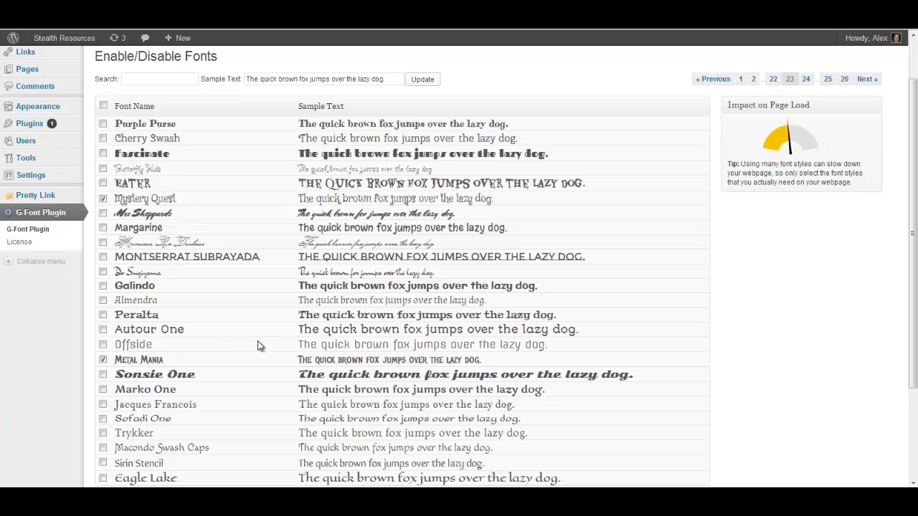
{"action": "scroll", "coordinate": [261, 345], "scroll_direction": "up", "scroll_amount": 1}
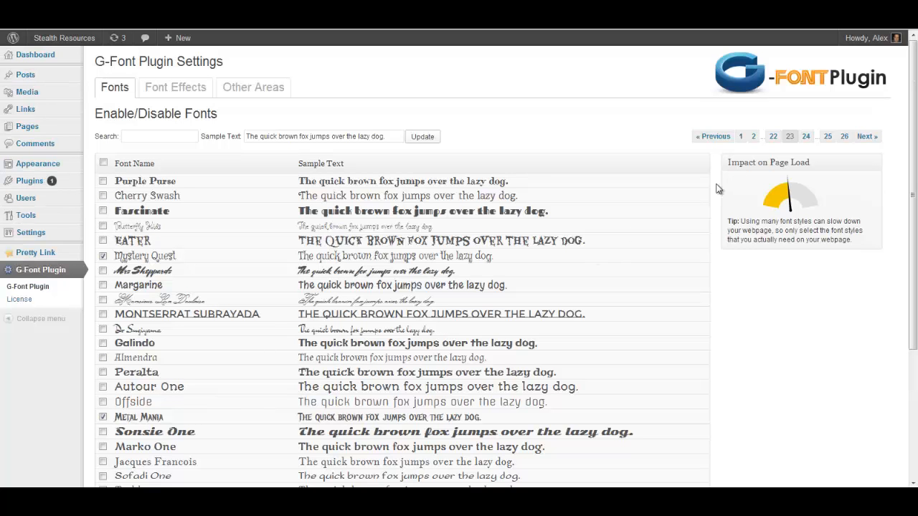
{"action": "left_click", "coordinate": [774, 136]}
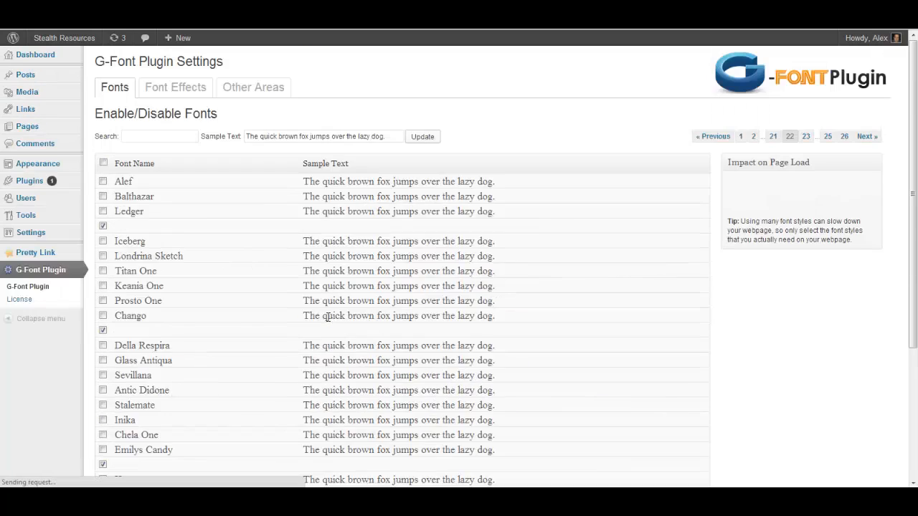
{"action": "scroll", "coordinate": [250, 334], "scroll_direction": "down", "scroll_amount": 2}
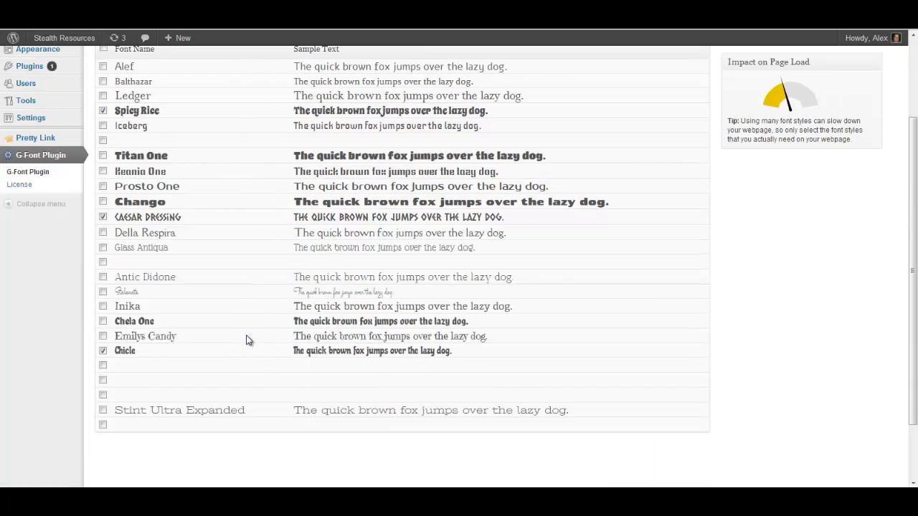
{"action": "scroll", "coordinate": [250, 335], "scroll_direction": "up", "scroll_amount": 2}
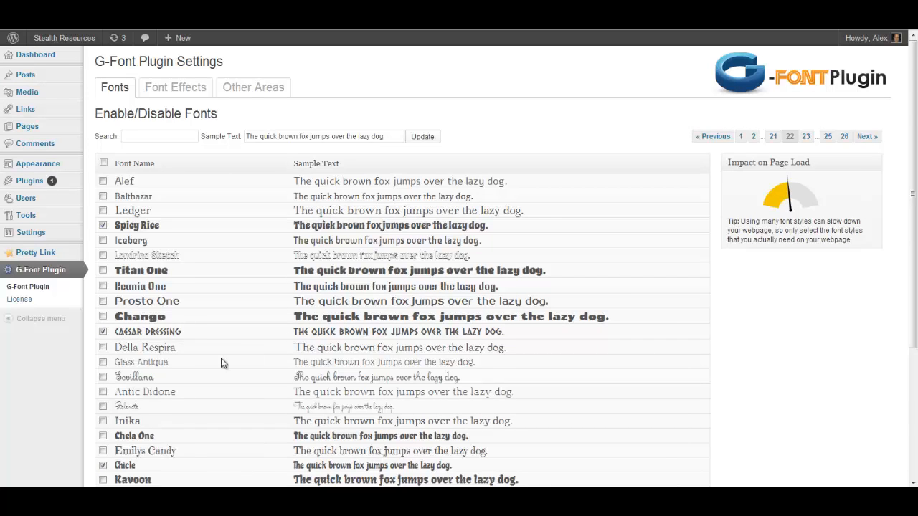
{"action": "scroll", "coordinate": [221, 362], "scroll_direction": "down", "scroll_amount": 2}
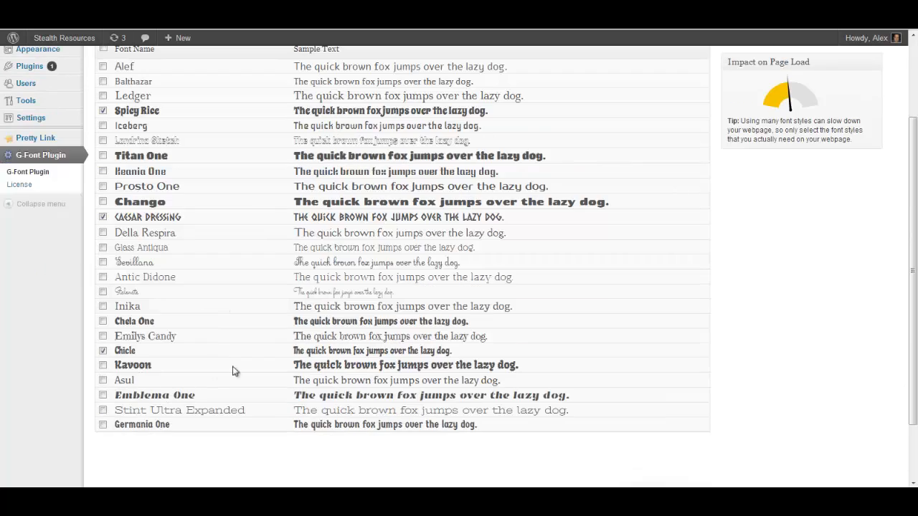
{"action": "scroll", "coordinate": [235, 371], "scroll_direction": "up", "scroll_amount": 2}
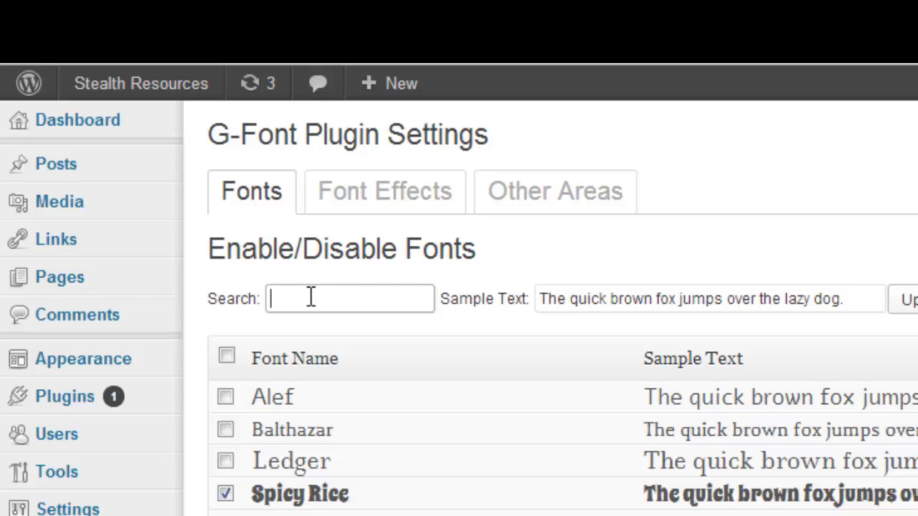
- Search the font list for "prosto", and clear the search to restore the full list
{"action": "type", "text": "prosto"}
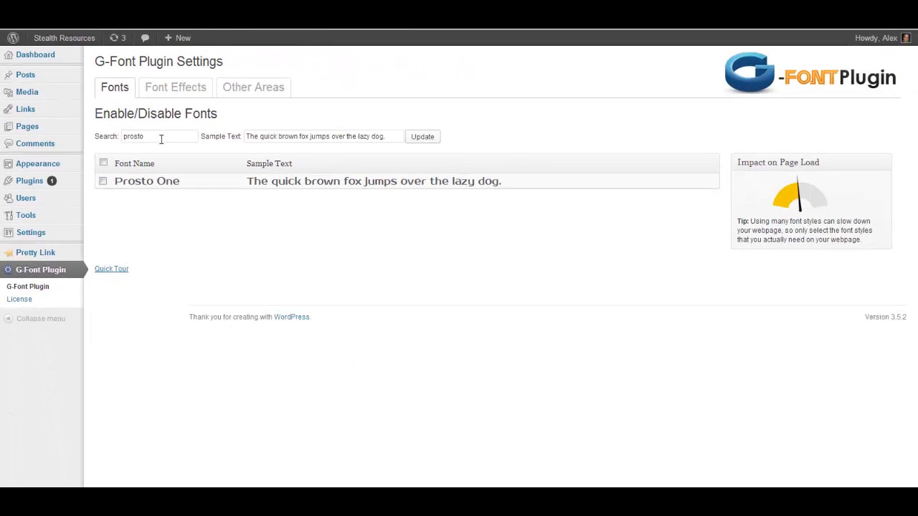
{"action": "left_click_drag", "start_coordinate": [311, 294], "coordinate": [249, 296]}
{"action": "key", "text": "BackSpace"}
{"action": "left_click", "coordinate": [141, 137]}
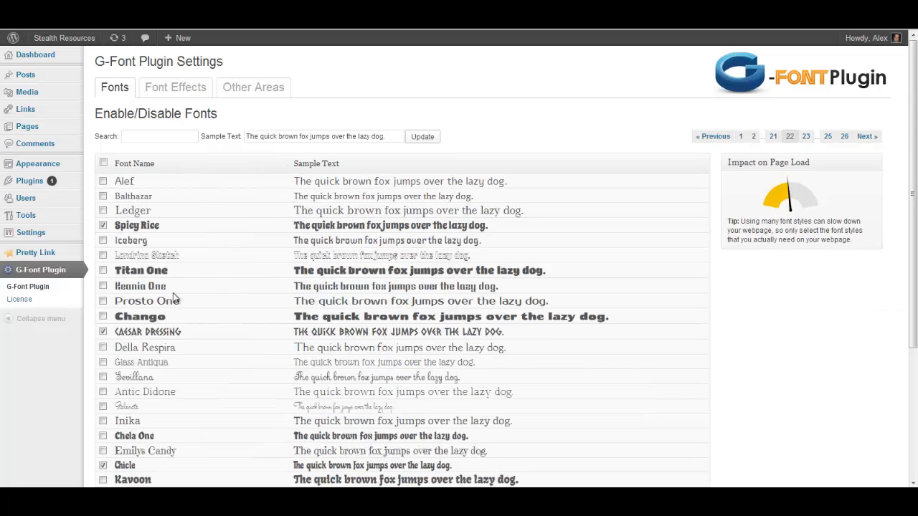
- Open the font effects settings and examine the available effects and the browsers each one supports
{"action": "left_click", "coordinate": [169, 94]}
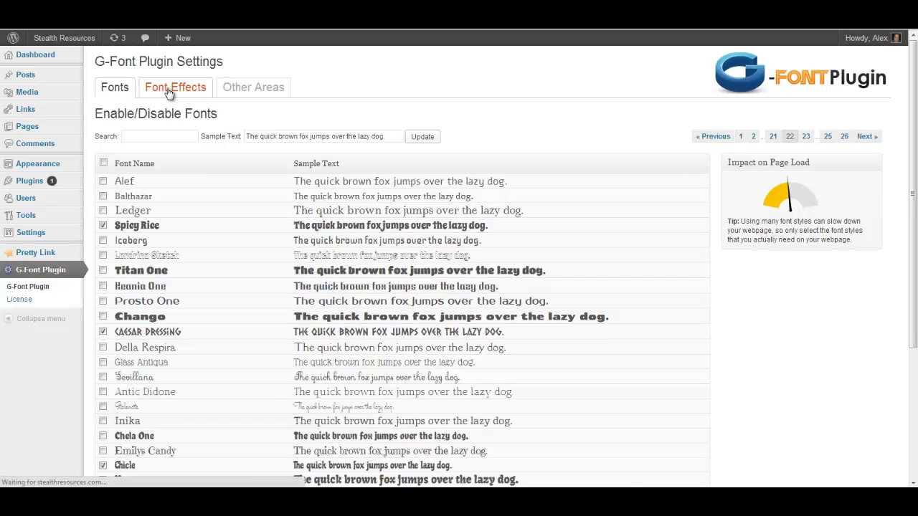
{"action": "scroll", "coordinate": [295, 301], "scroll_direction": "down", "scroll_amount": 2}
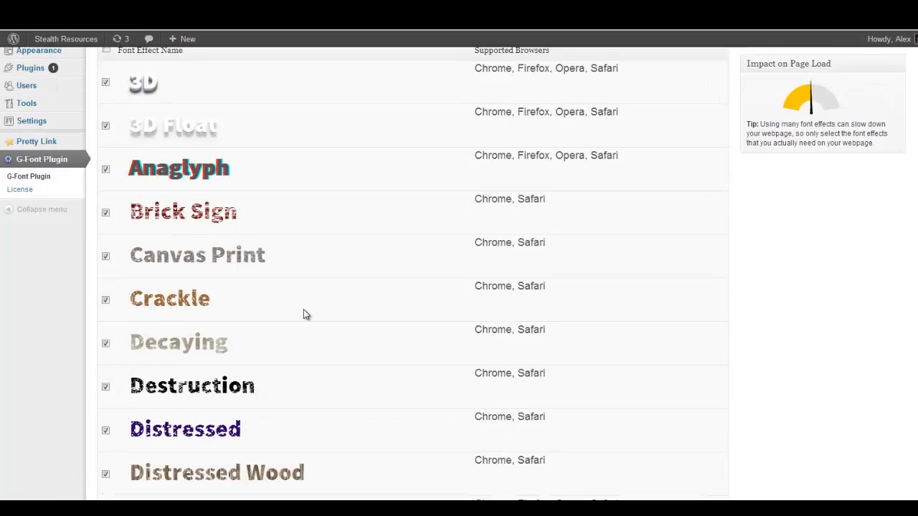
{"action": "scroll", "coordinate": [304, 315], "scroll_direction": "down", "scroll_amount": 1}
{"action": "scroll", "coordinate": [305, 315], "scroll_direction": "down", "scroll_amount": 1}
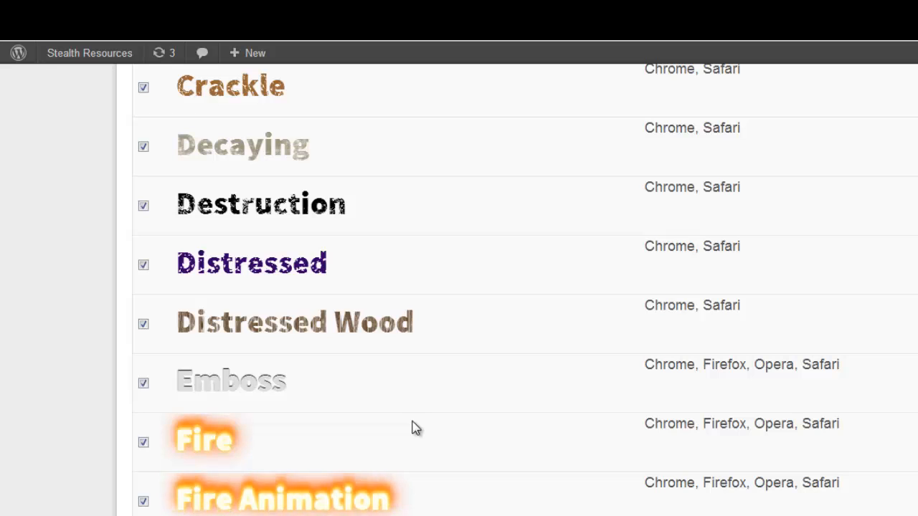
{"action": "scroll", "coordinate": [416, 445], "scroll_direction": "down", "scroll_amount": 1}
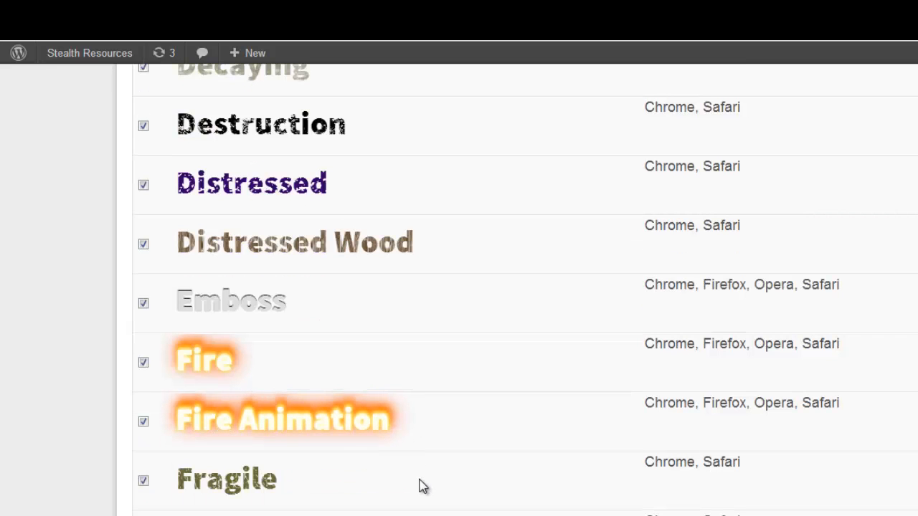
{"action": "scroll", "coordinate": [422, 486], "scroll_direction": "down", "scroll_amount": 2}
{"action": "scroll", "coordinate": [422, 486], "scroll_direction": "down", "scroll_amount": 1}
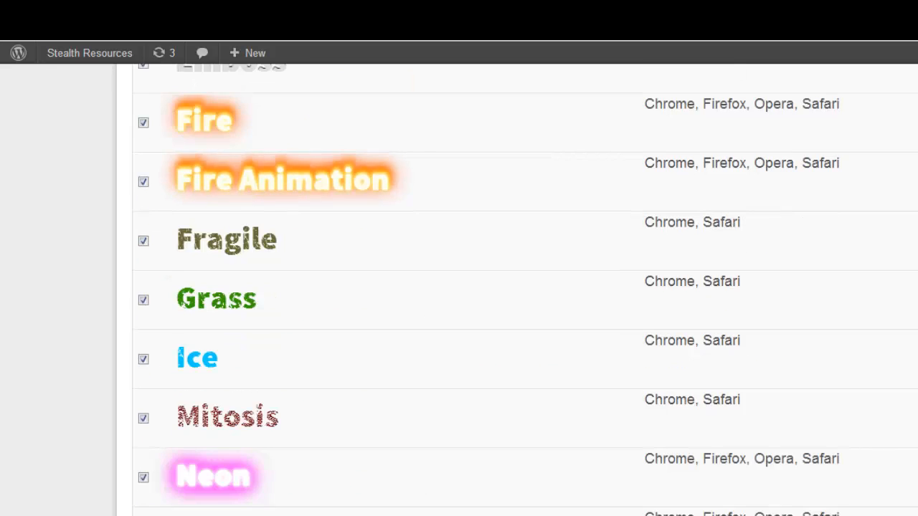
{"action": "scroll", "coordinate": [459, 287], "scroll_direction": "down", "scroll_amount": 2}
{"action": "scroll", "coordinate": [459, 287], "scroll_direction": "down", "scroll_amount": 2}
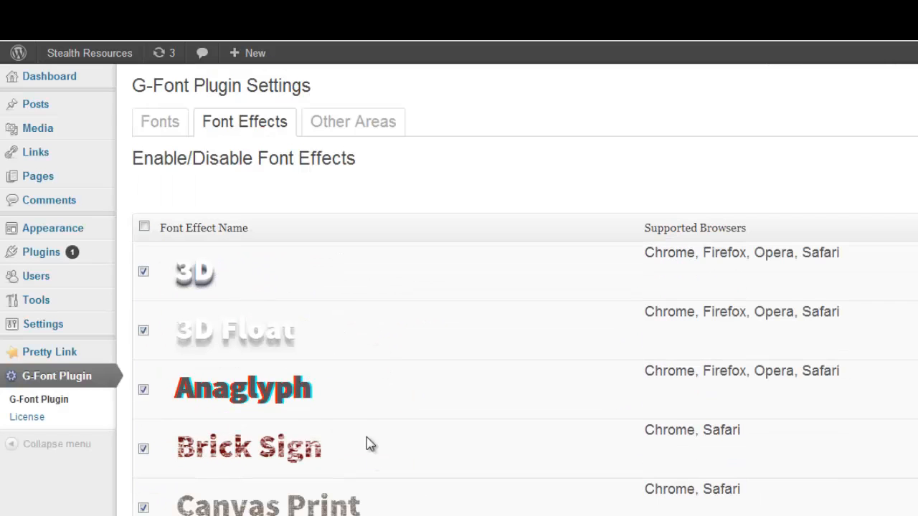
{"action": "scroll", "coordinate": [420, 483], "scroll_direction": "down", "scroll_amount": 2}
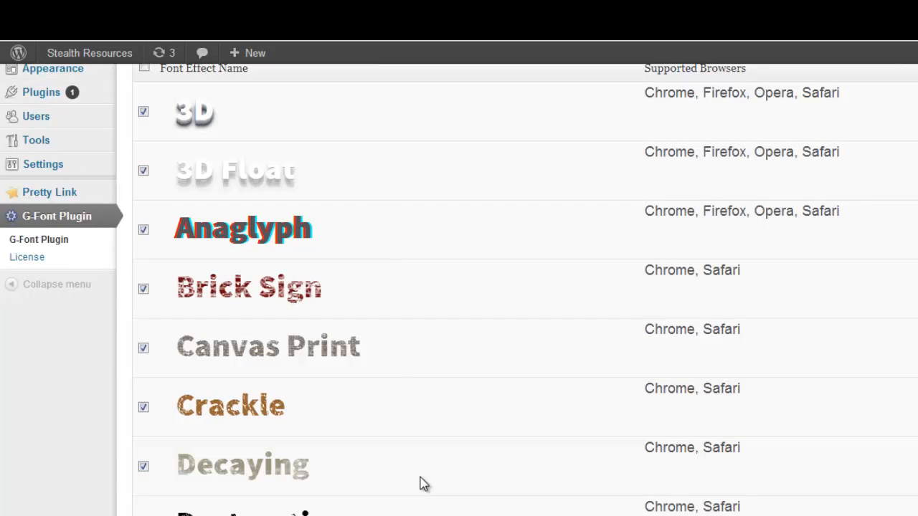
{"action": "scroll", "coordinate": [420, 483], "scroll_direction": "up", "scroll_amount": 2}
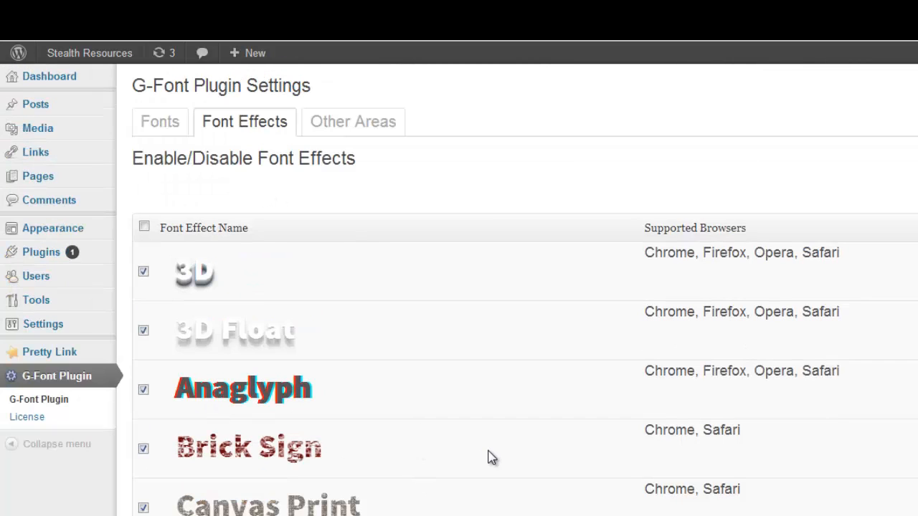
{"action": "scroll", "coordinate": [492, 458], "scroll_direction": "down", "scroll_amount": 4}
{"action": "scroll", "coordinate": [492, 458], "scroll_direction": "up", "scroll_amount": 4}
- Open the Other Areas settings and visit the live site to examine its page titles, menu items and widget titles
{"action": "left_click", "coordinate": [380, 131]}
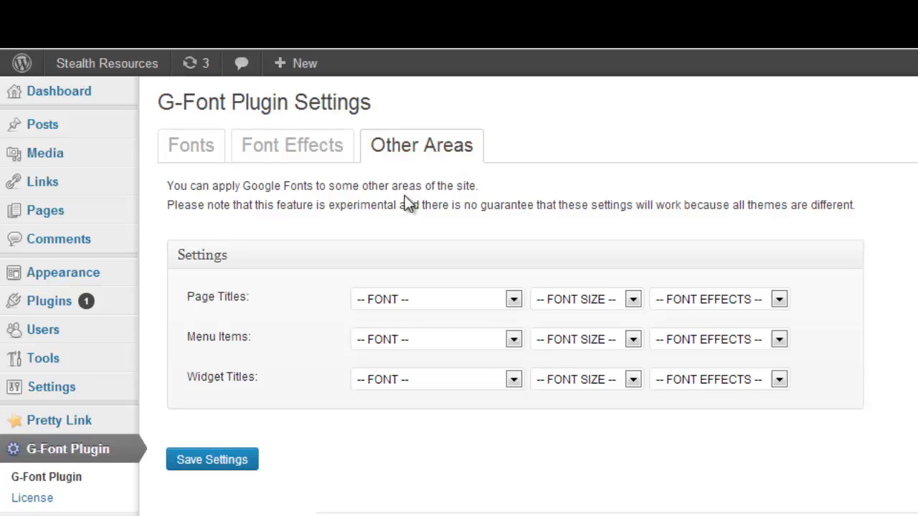
{"action": "mouse_move", "coordinate": [97, 63]}
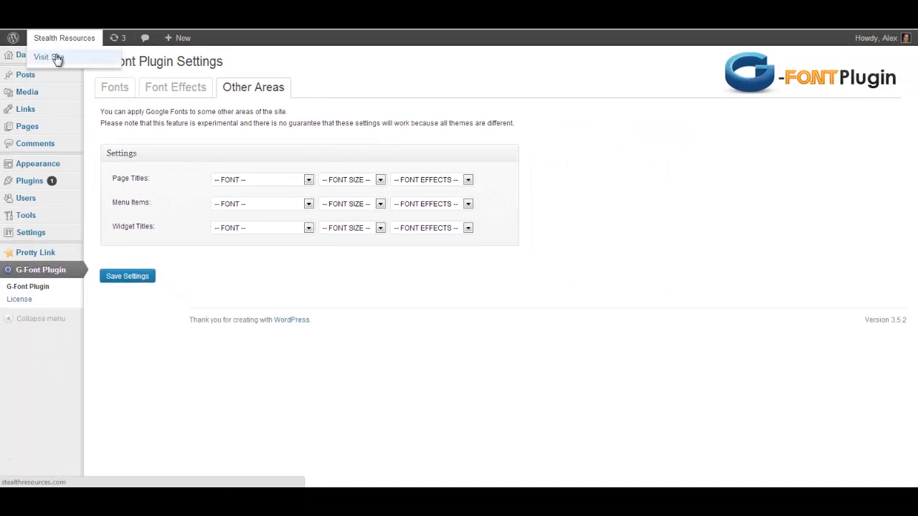
{"action": "right_click", "coordinate": [57, 60]}
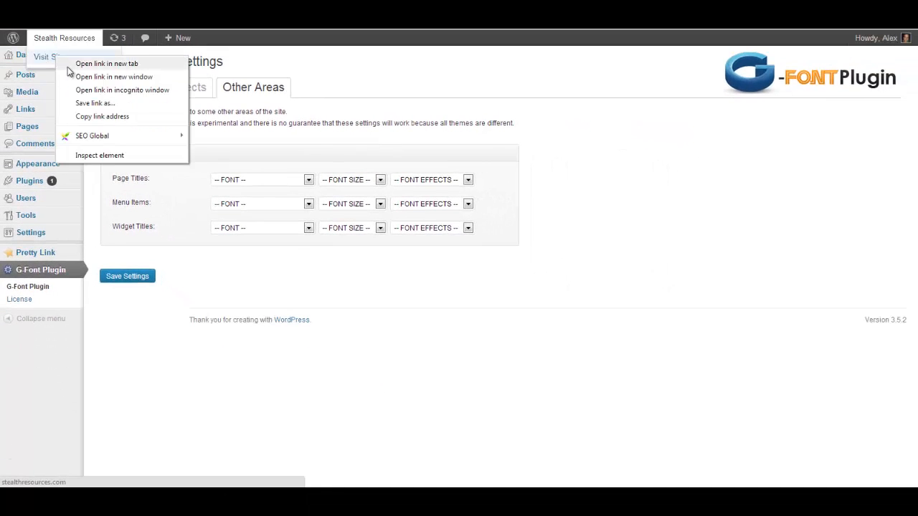
{"action": "key", "text": "Escape"}
{"action": "left_click", "coordinate": [50, 58]}
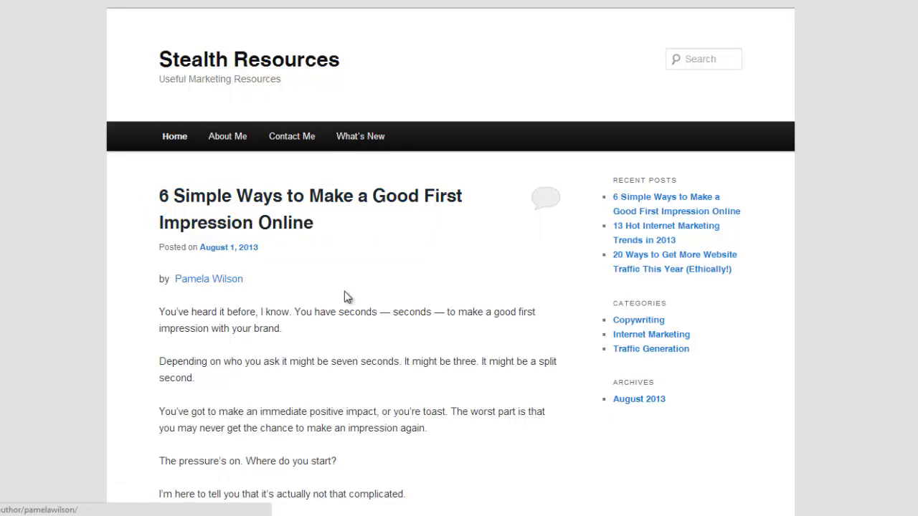
{"action": "left_click_drag", "start_coordinate": [617, 180], "coordinate": [677, 180]}
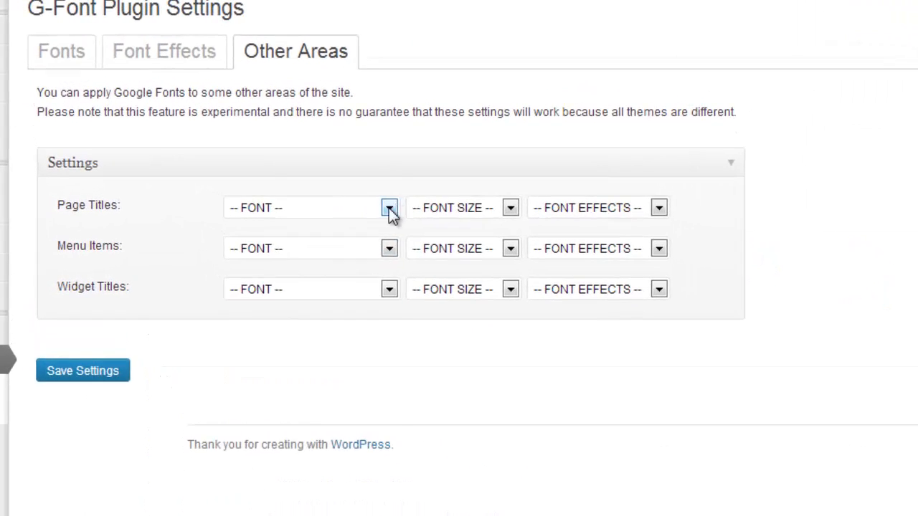
- Set the Page Titles to the Luckiest Guy font at 32px with the 3D effect
{"action": "left_click", "coordinate": [388, 208]}
{"action": "left_click_drag", "start_coordinate": [390, 259], "coordinate": [389, 349]}
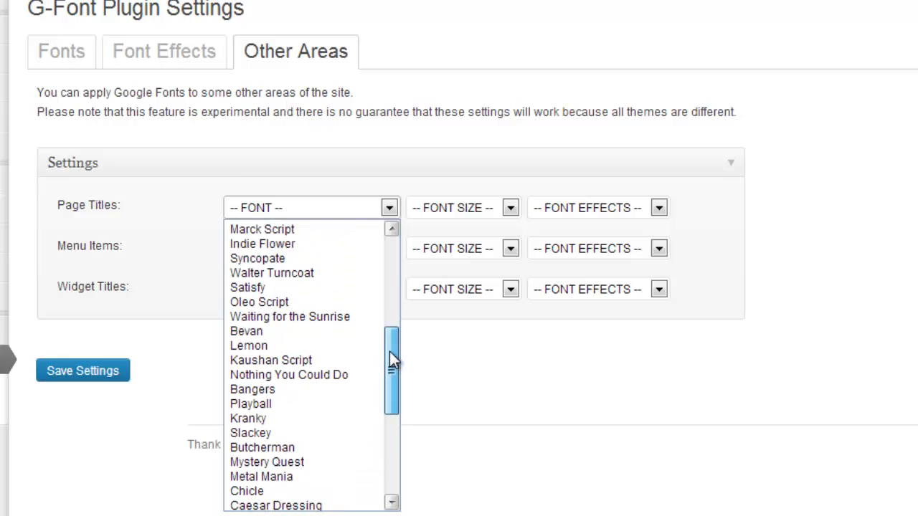
{"action": "left_click_drag", "start_coordinate": [388, 352], "coordinate": [395, 262]}
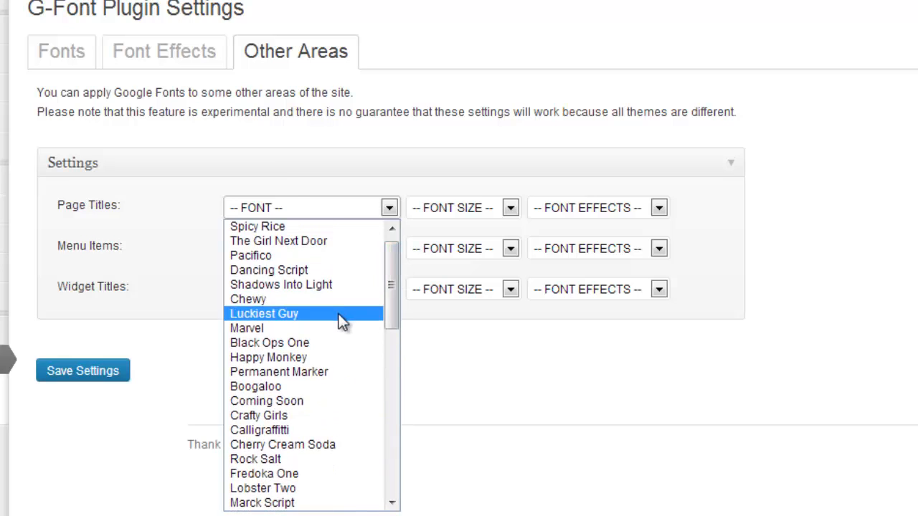
{"action": "left_click", "coordinate": [381, 313]}
{"action": "left_click", "coordinate": [510, 208]}
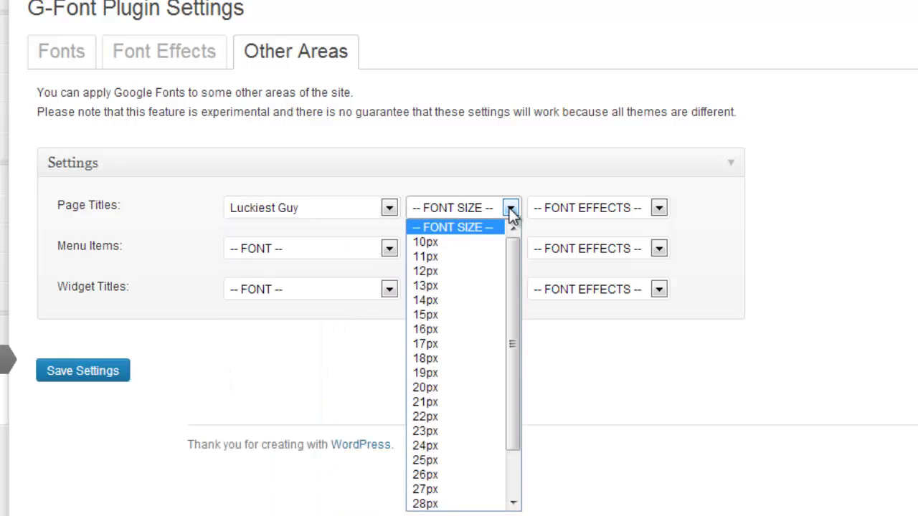
{"action": "scroll", "coordinate": [511, 403], "scroll_direction": "down", "scroll_amount": 2}
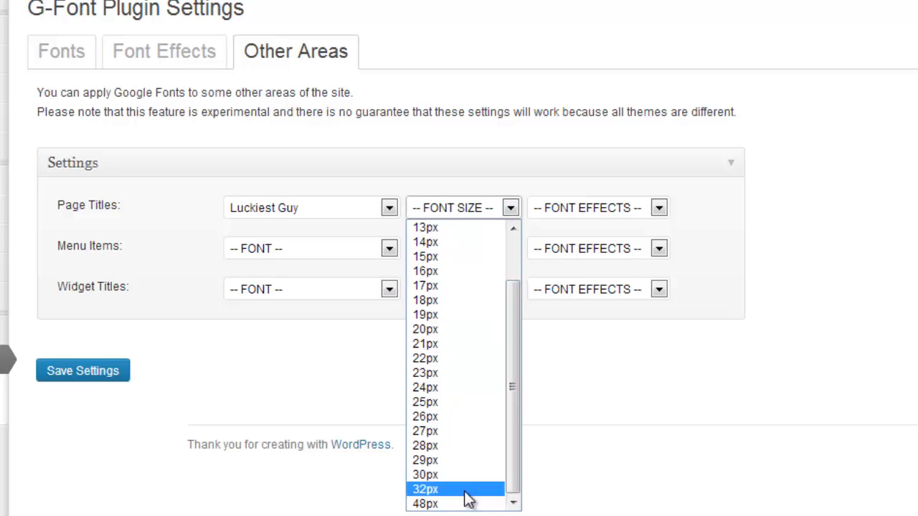
{"action": "left_click", "coordinate": [465, 490]}
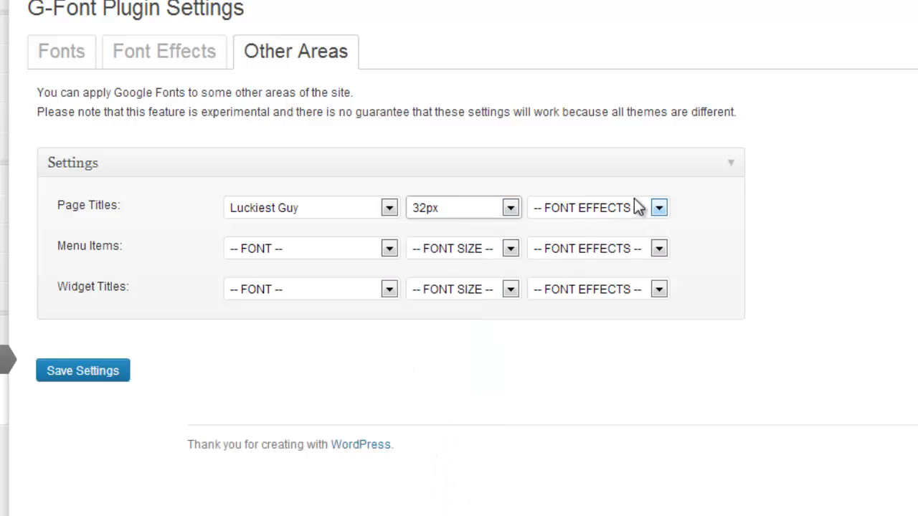
{"action": "left_click", "coordinate": [659, 208]}
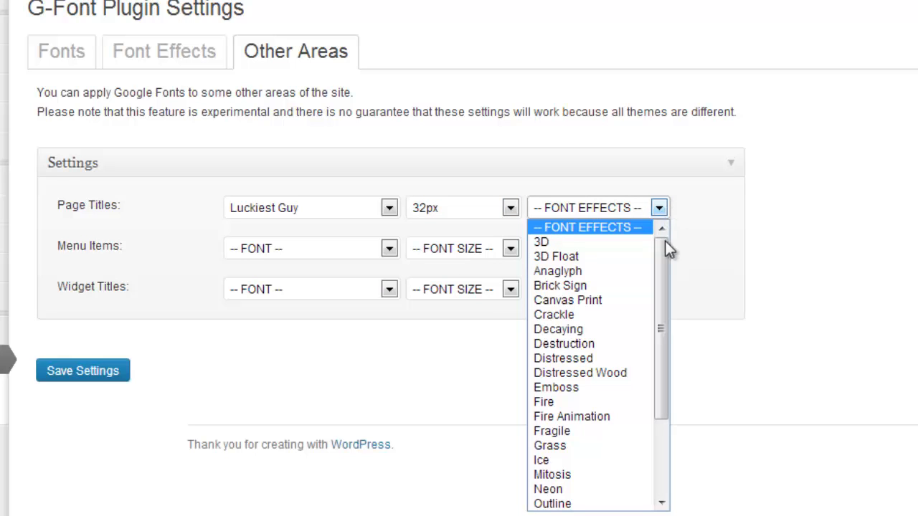
{"action": "left_click", "coordinate": [607, 243]}
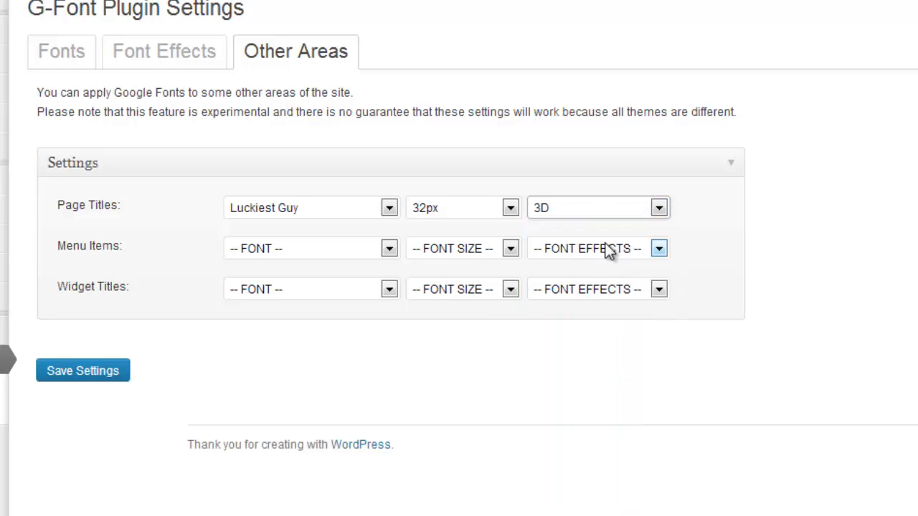
- Set the Menu Items to the Lobster Two font at 22px with the Neon effect
{"action": "left_click", "coordinate": [390, 249]}
{"action": "left_click_drag", "start_coordinate": [394, 310], "coordinate": [391, 372]}
{"action": "left_click", "coordinate": [342, 360]}
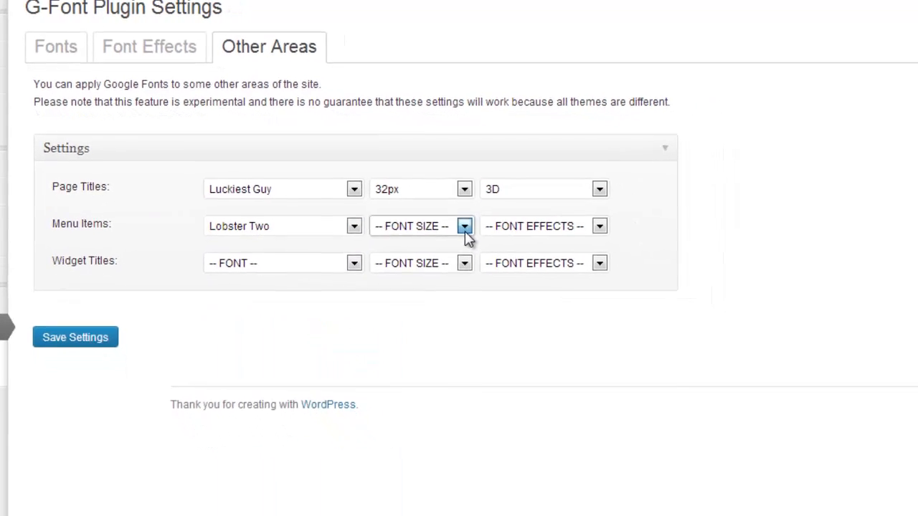
{"action": "left_click", "coordinate": [465, 228]}
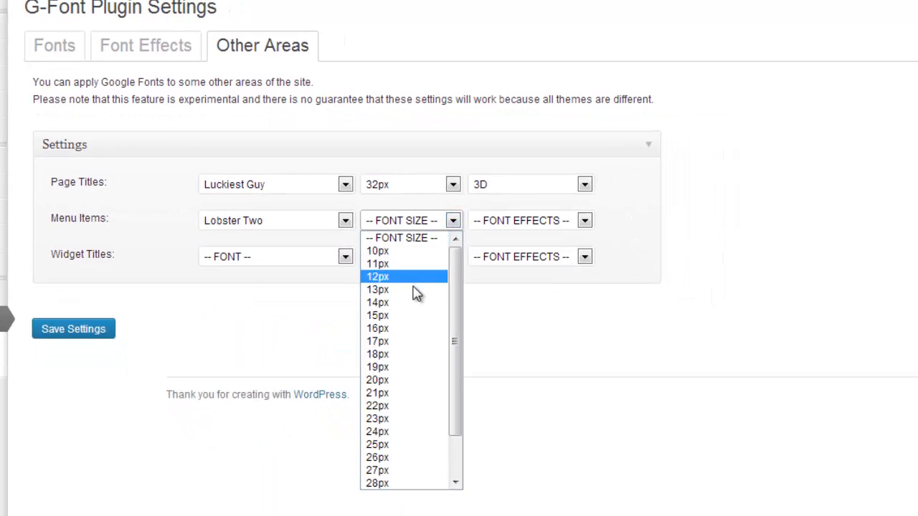
{"action": "left_click", "coordinate": [395, 407]}
{"action": "left_click", "coordinate": [583, 222]}
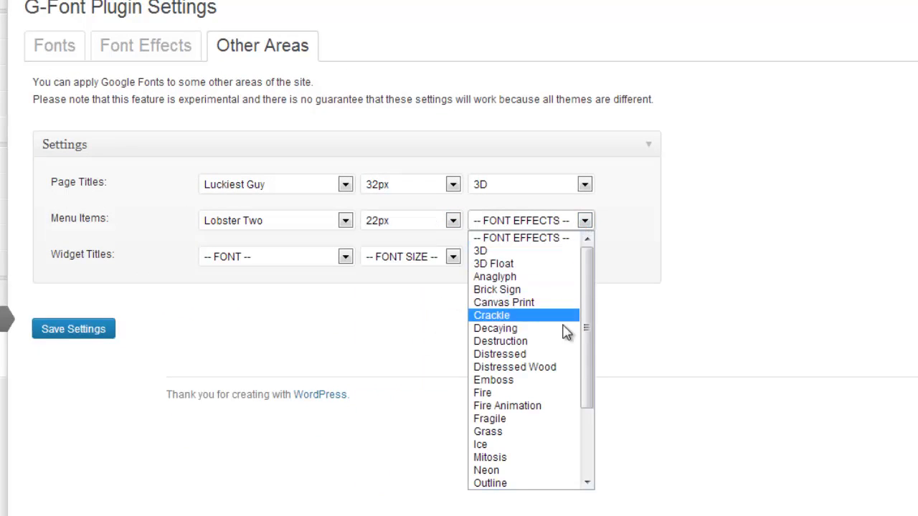
{"action": "left_click", "coordinate": [512, 472]}
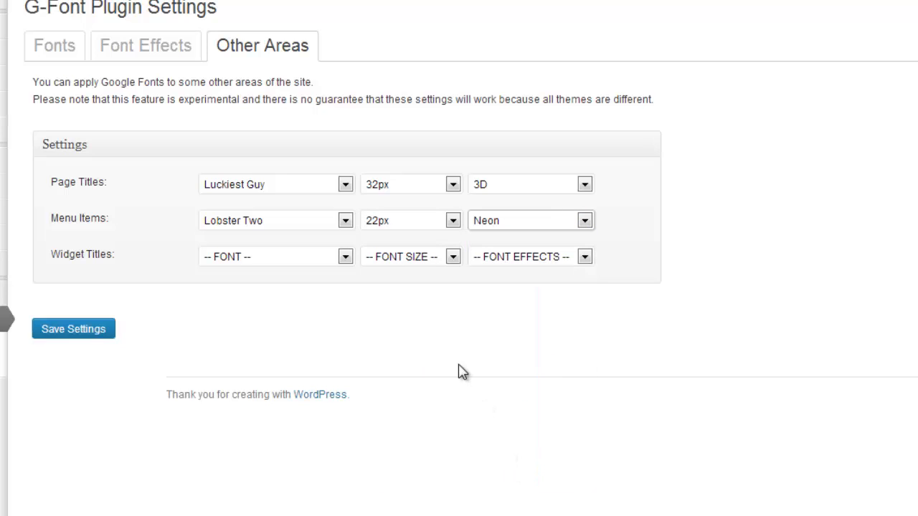
- Set the Widget Titles to the Nosifer font at 16px with the Fire Animation effect
{"action": "left_click", "coordinate": [346, 258]}
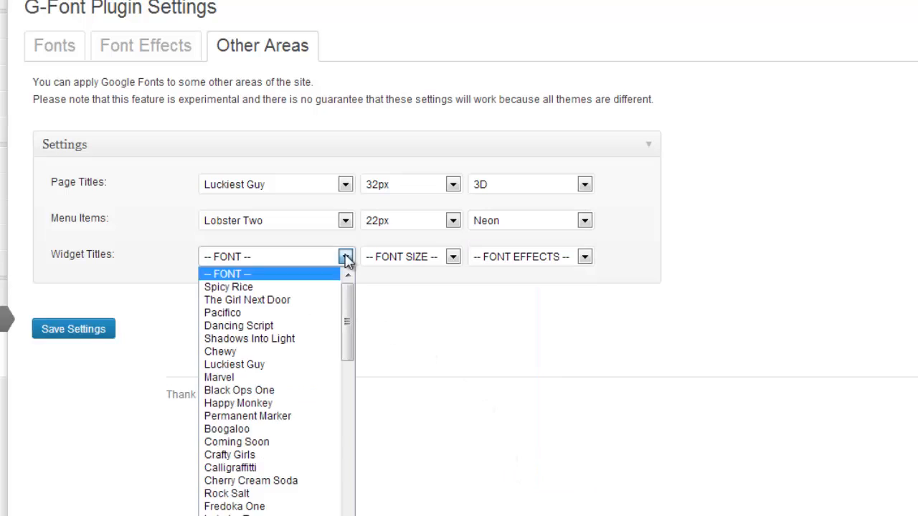
{"action": "left_click_drag", "start_coordinate": [347, 279], "coordinate": [355, 300]}
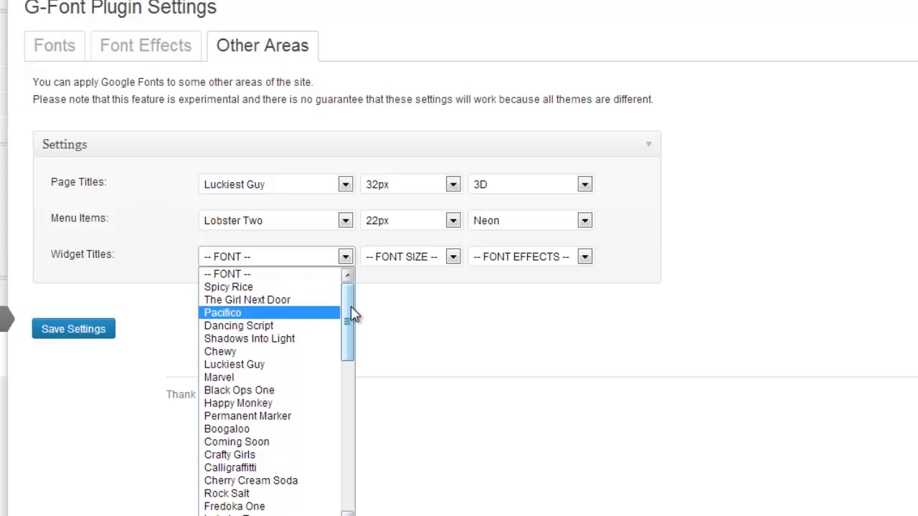
{"action": "mouse_move", "coordinate": [351, 313]}
{"action": "left_mouse_down"}
{"action": "mouse_move", "coordinate": [348, 475]}
{"action": "mouse_move", "coordinate": [349, 306]}
{"action": "left_mouse_up"}
{"action": "left_click_drag", "start_coordinate": [352, 344], "coordinate": [349, 284]}
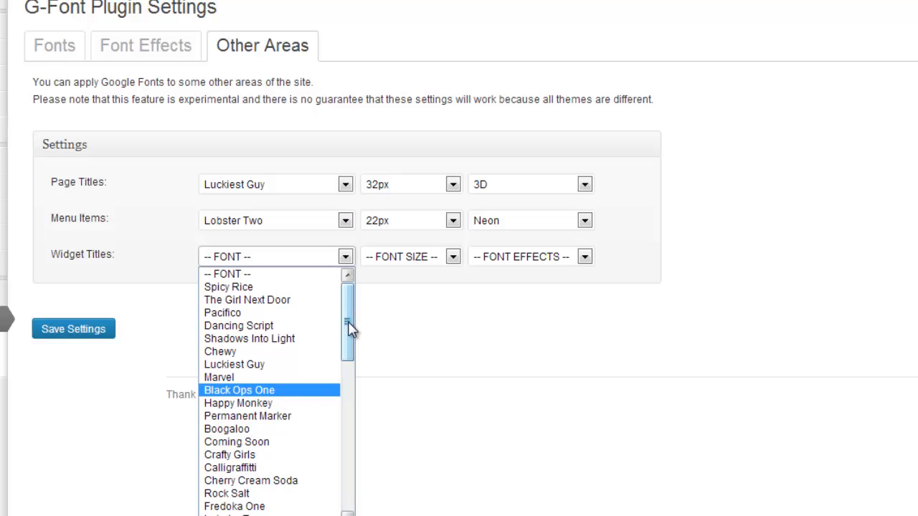
{"action": "left_click_drag", "start_coordinate": [349, 326], "coordinate": [344, 435]}
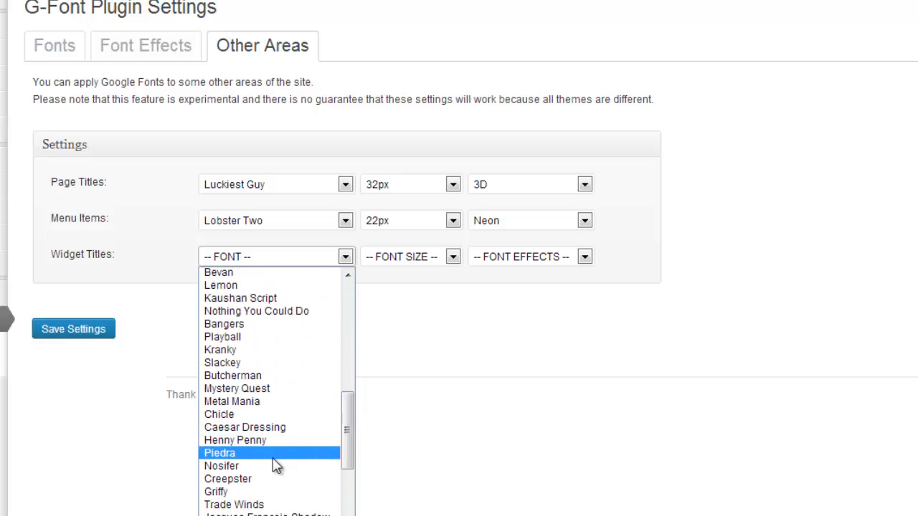
{"action": "left_click", "coordinate": [276, 467]}
{"action": "left_click", "coordinate": [453, 259]}
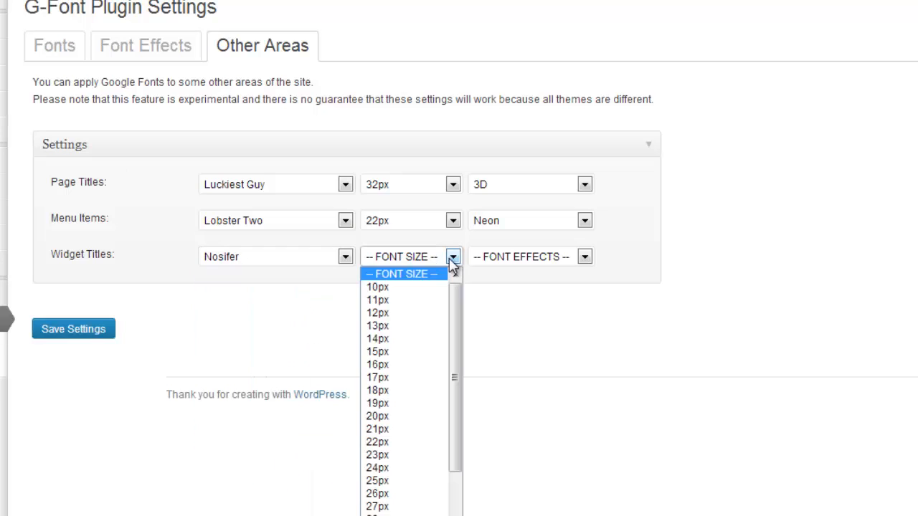
{"action": "left_click", "coordinate": [416, 366]}
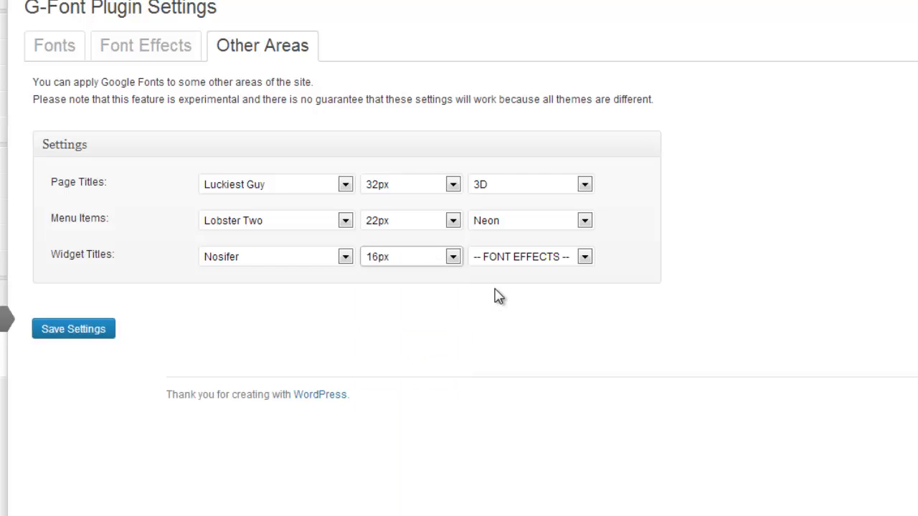
{"action": "left_click", "coordinate": [586, 260]}
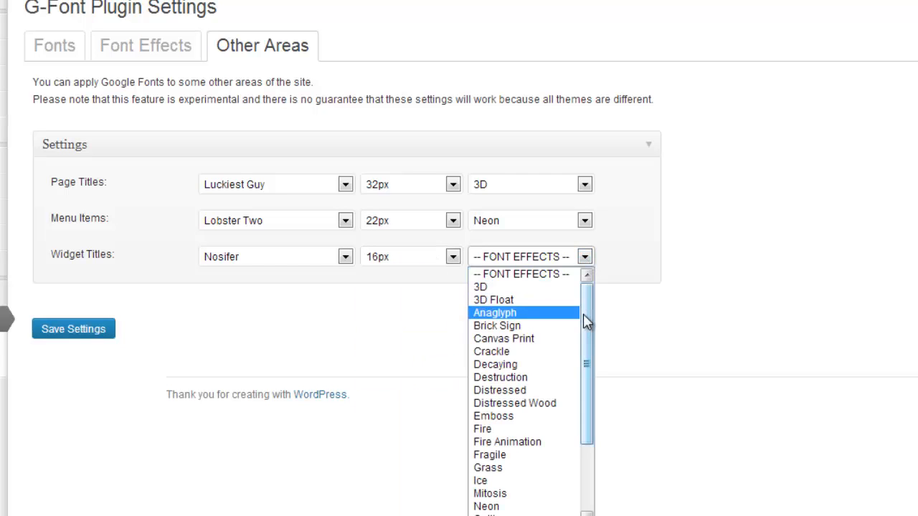
{"action": "left_click", "coordinate": [543, 435]}
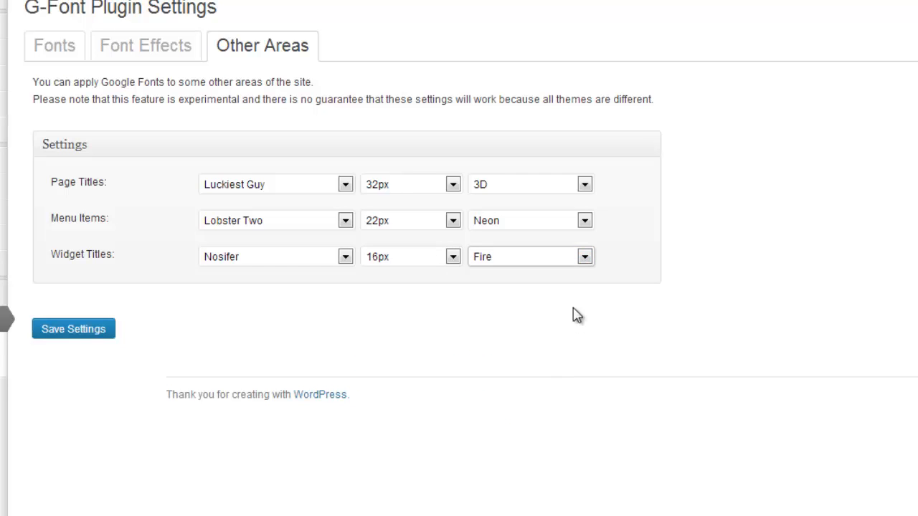
{"action": "left_click", "coordinate": [585, 257]}
{"action": "left_click", "coordinate": [523, 442]}
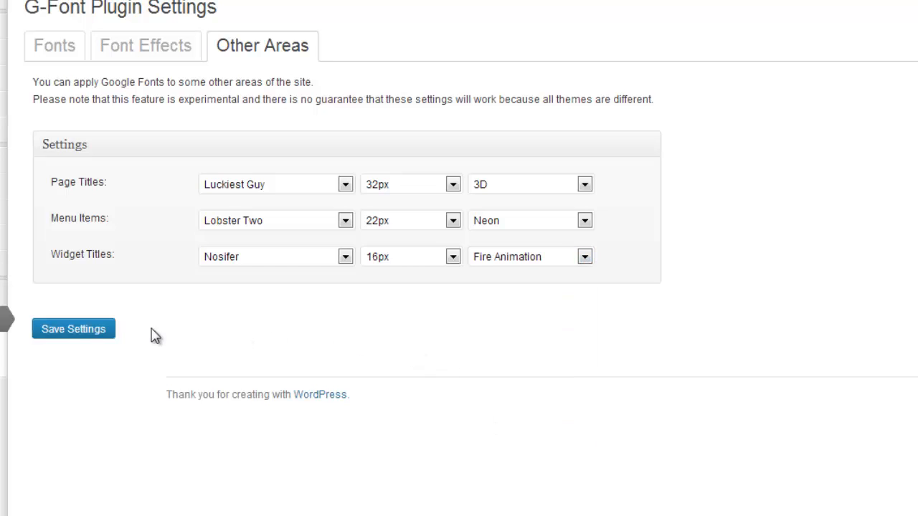
- Save the Other Areas settings and open the live site in a new tab
{"action": "left_click", "coordinate": [57, 330]}
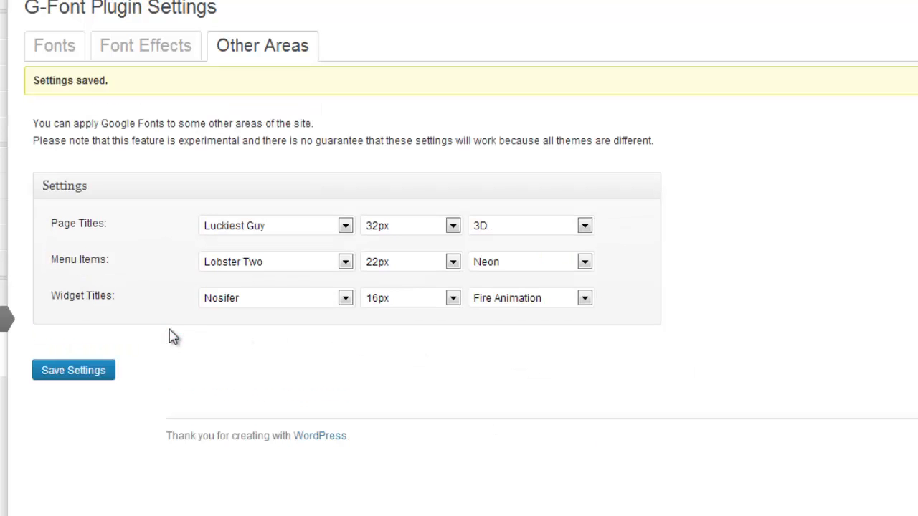
{"action": "right_click", "coordinate": [6, 7]}
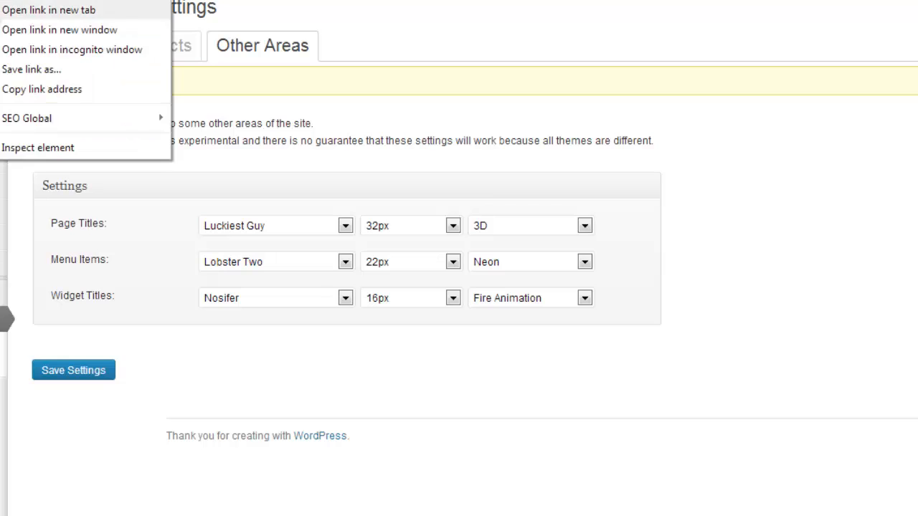
{"action": "key", "text": "Escape"}
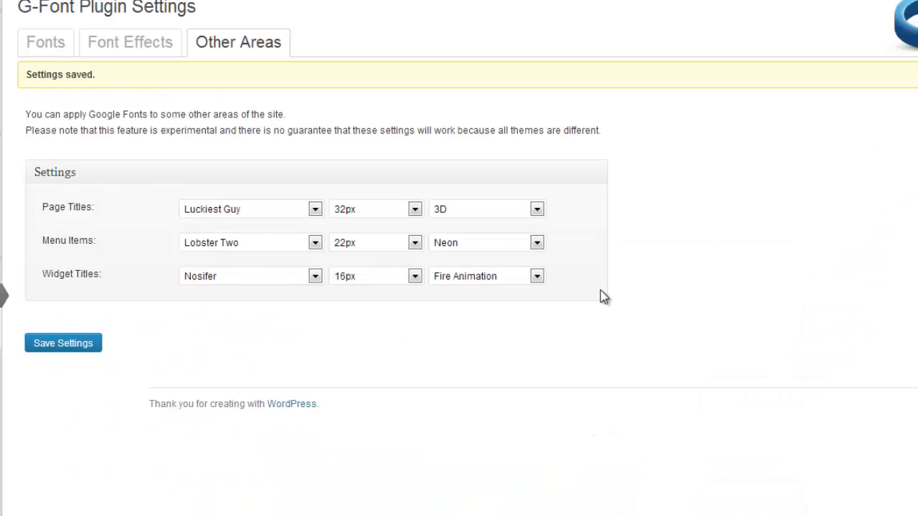
- Change the effects to Fire Animation for Page Titles, 3D for Menu Items and Neon for Widget Titles, and save the settings
{"action": "left_click", "coordinate": [537, 209]}
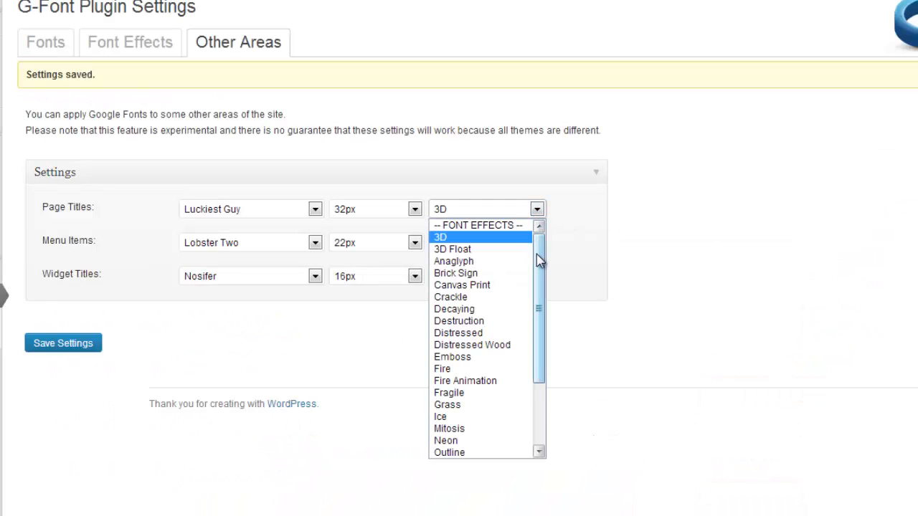
{"action": "left_click_drag", "start_coordinate": [536, 254], "coordinate": [536, 358]}
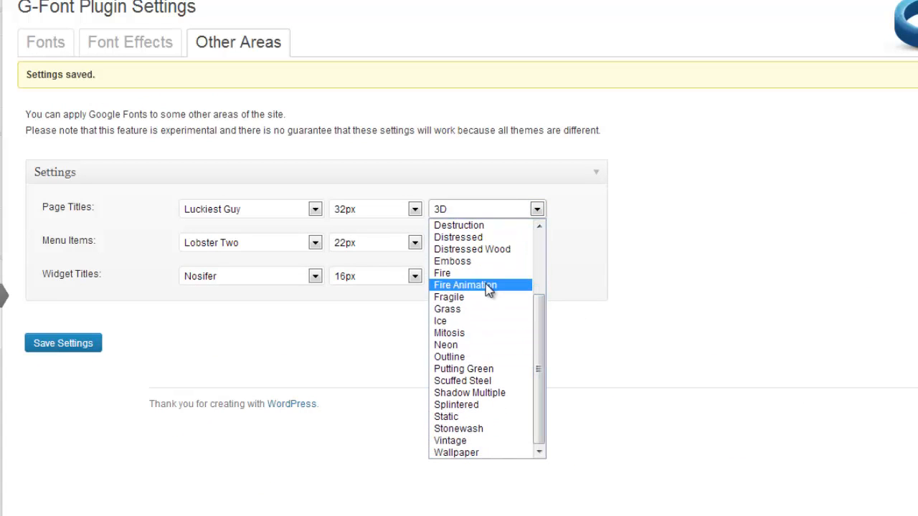
{"action": "left_click", "coordinate": [492, 287]}
{"action": "left_click", "coordinate": [538, 244]}
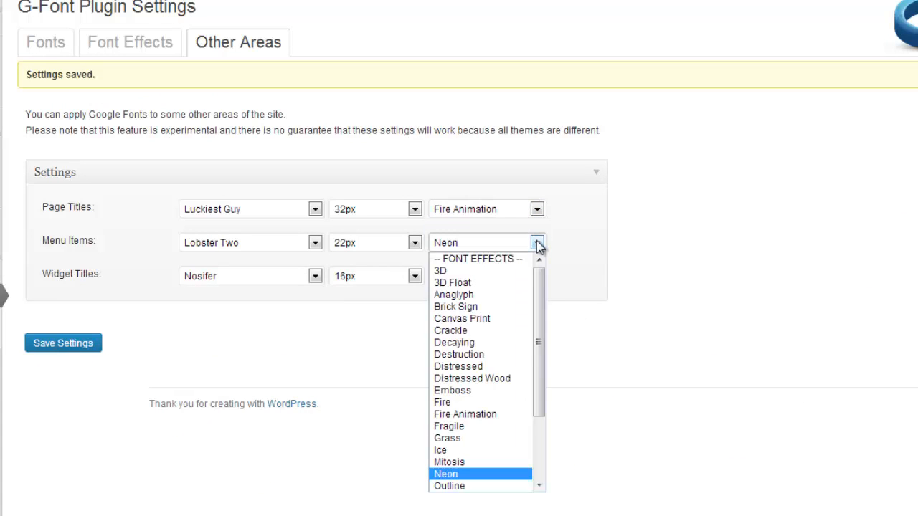
{"action": "left_click", "coordinate": [500, 270]}
{"action": "left_click", "coordinate": [536, 277]}
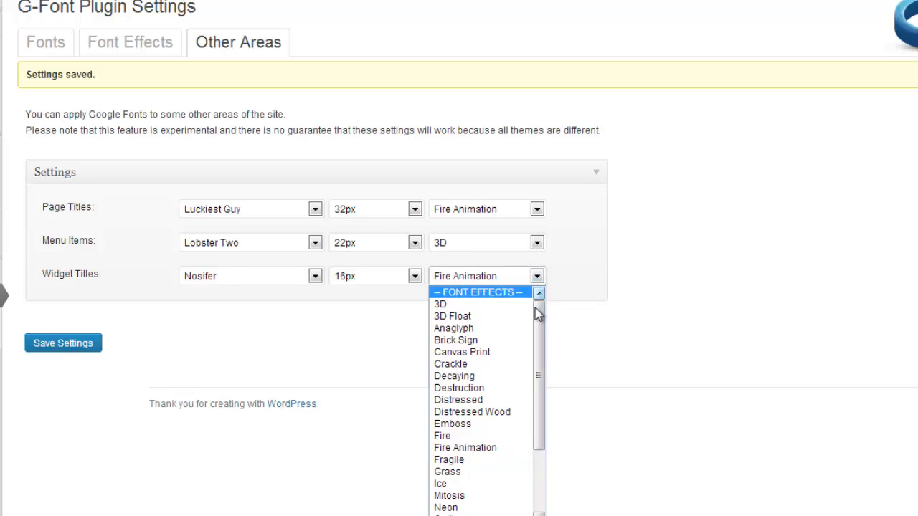
{"action": "left_click_drag", "start_coordinate": [539, 325], "coordinate": [538, 394]}
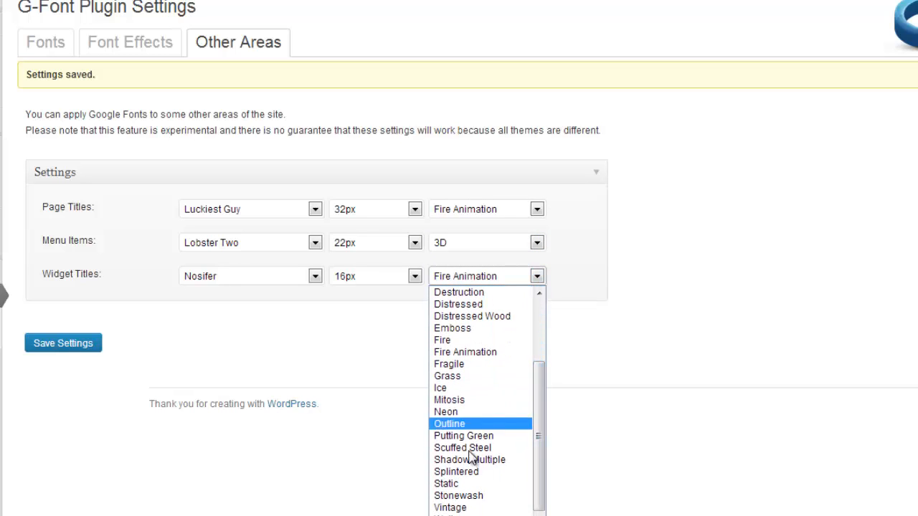
{"action": "left_click", "coordinate": [458, 413]}
{"action": "left_click", "coordinate": [74, 346]}
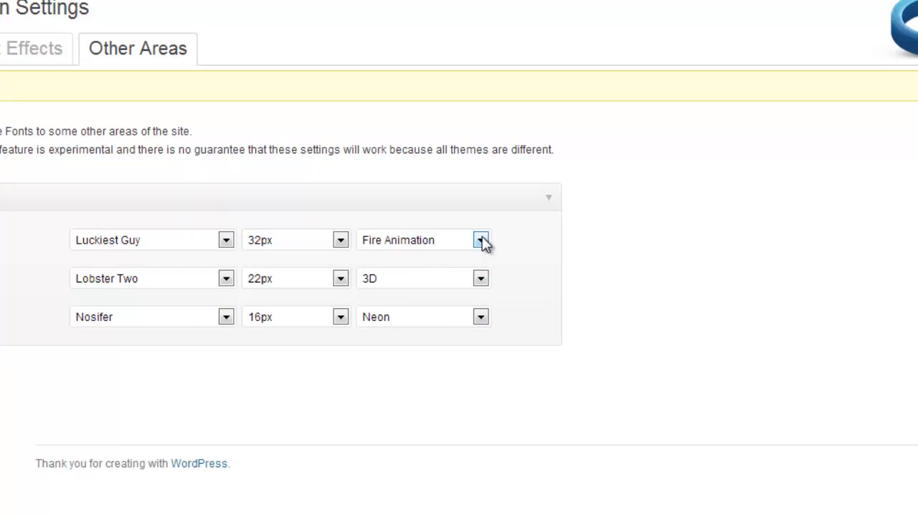
- Set the effects to 3D for Page Titles, Neon for Menu Items and Fire Animation for Widget Titles, and review the live site
{"action": "left_click", "coordinate": [480, 240]}
{"action": "left_click", "coordinate": [414, 268]}
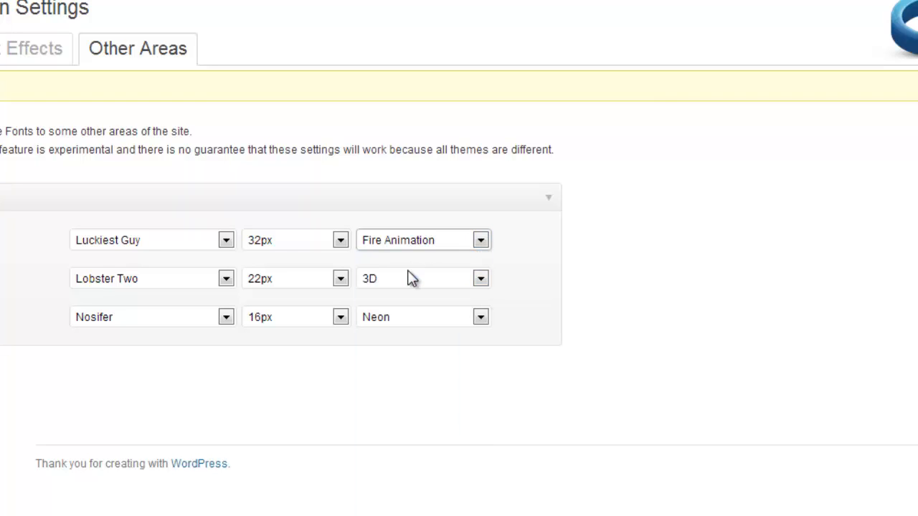
{"action": "left_click", "coordinate": [481, 279]}
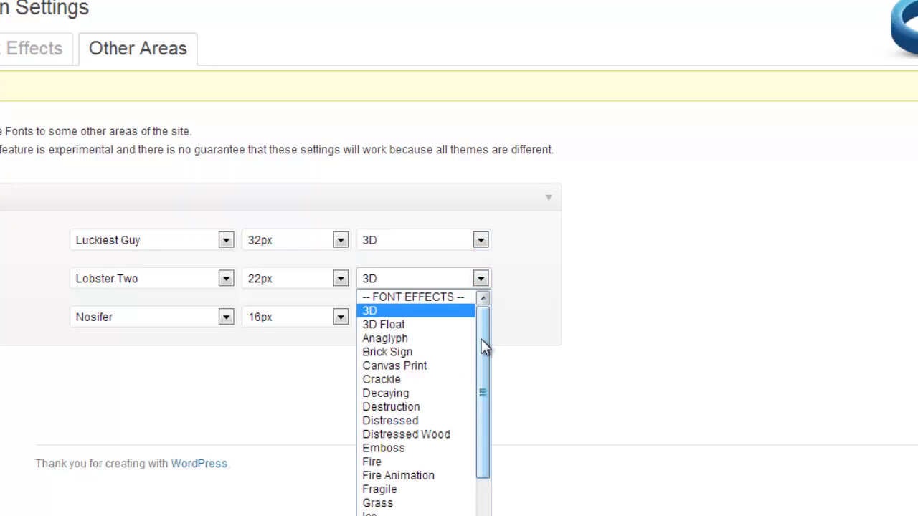
{"action": "left_click_drag", "start_coordinate": [485, 348], "coordinate": [486, 453]}
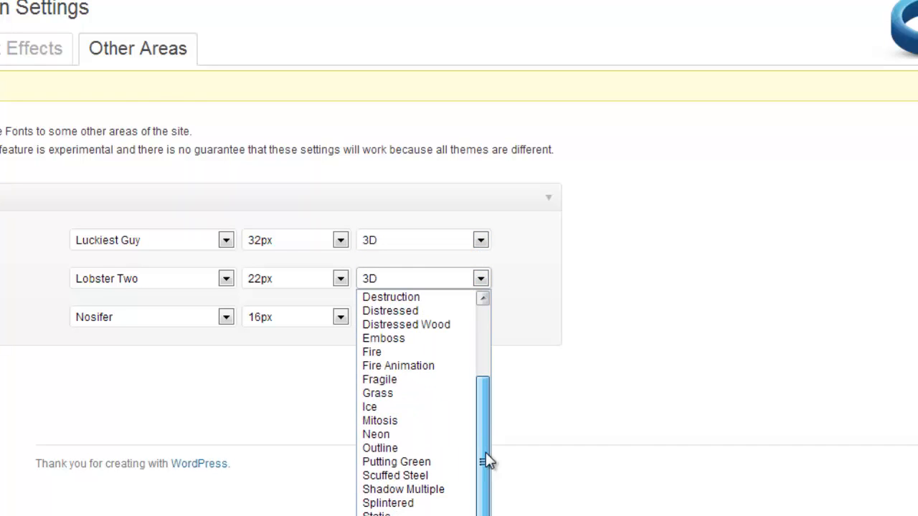
{"action": "left_click", "coordinate": [387, 431]}
{"action": "left_click", "coordinate": [482, 317]}
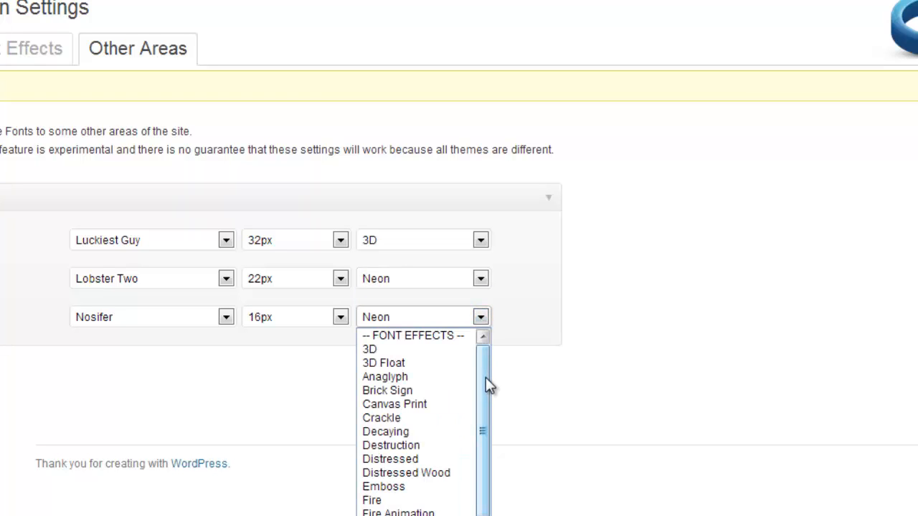
{"action": "left_click", "coordinate": [398, 512]}
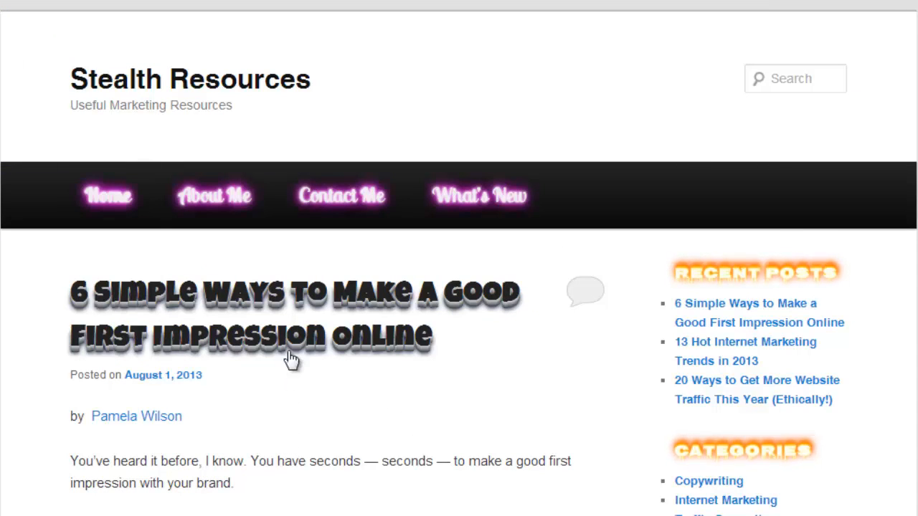
{"action": "scroll", "coordinate": [291, 468], "scroll_direction": "down", "scroll_amount": 3}
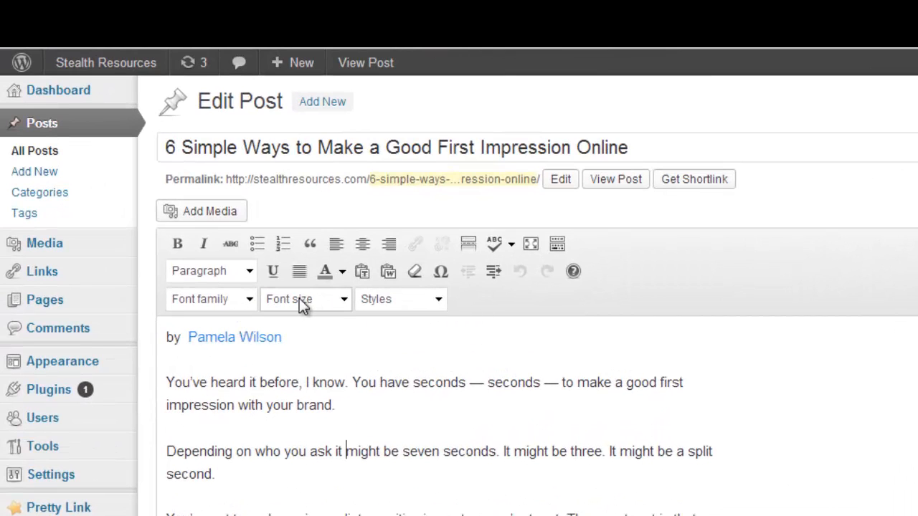
- Examine the font family, font size and effect styles offered in the post editor, and review the published post
{"action": "left_click", "coordinate": [249, 300]}
{"action": "mouse_move", "coordinate": [337, 343]}
{"action": "left_mouse_down"}
{"action": "mouse_move", "coordinate": [336, 424]}
{"action": "mouse_move", "coordinate": [338, 342]}
{"action": "left_mouse_up"}
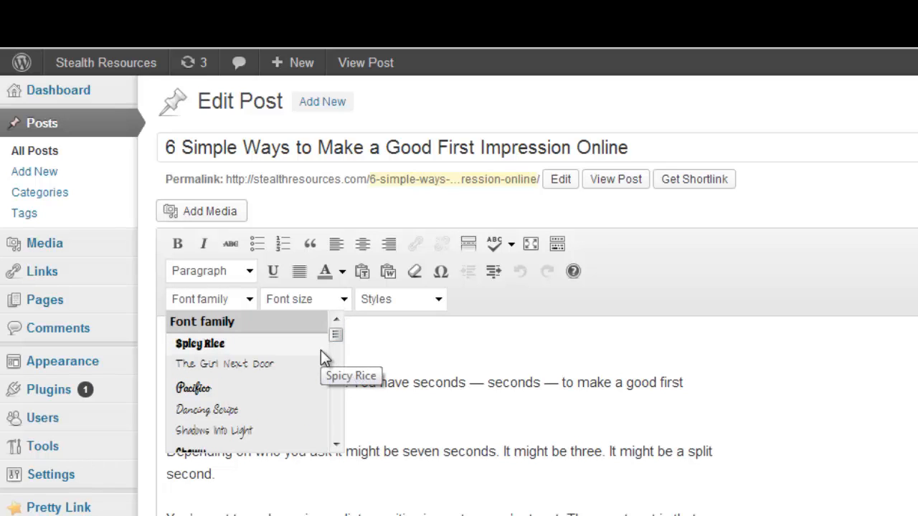
{"action": "left_click", "coordinate": [346, 299]}
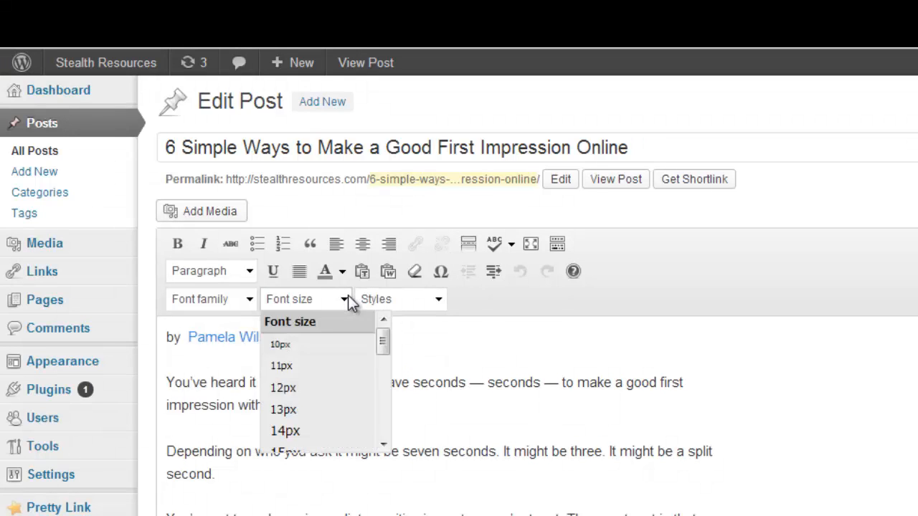
{"action": "left_click_drag", "start_coordinate": [382, 355], "coordinate": [430, 312]}
{"action": "left_click", "coordinate": [436, 300]}
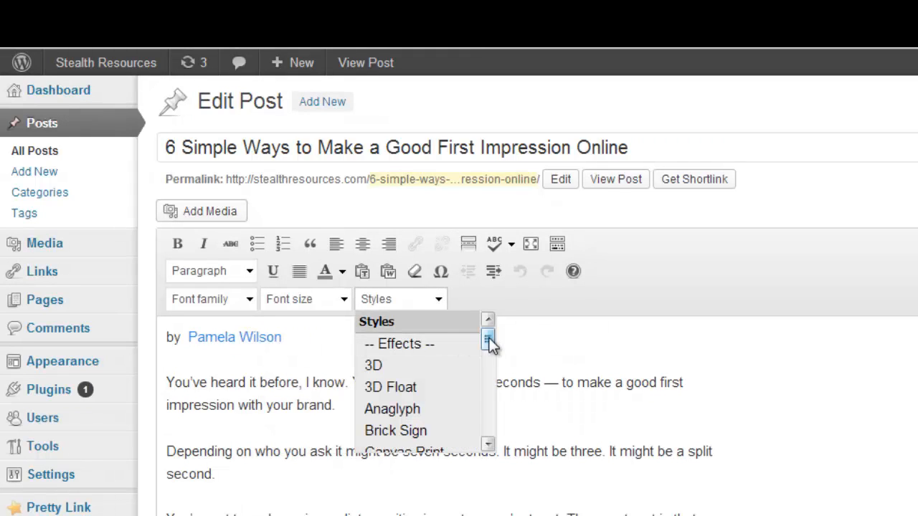
{"action": "left_click_drag", "start_coordinate": [490, 338], "coordinate": [449, 323]}
{"action": "left_click", "coordinate": [269, 362]}
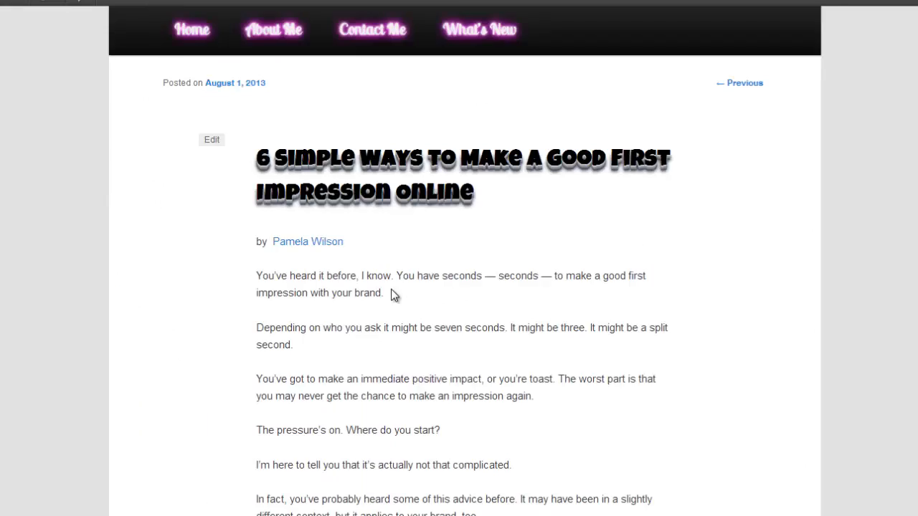
{"action": "scroll", "coordinate": [393, 294], "scroll_direction": "down", "scroll_amount": 4}
{"action": "scroll", "coordinate": [393, 294], "scroll_direction": "up", "scroll_amount": 4}
{"action": "scroll", "coordinate": [393, 294], "scroll_direction": "down", "scroll_amount": 5}
{"action": "scroll", "coordinate": [393, 295], "scroll_direction": "up", "scroll_amount": 5}
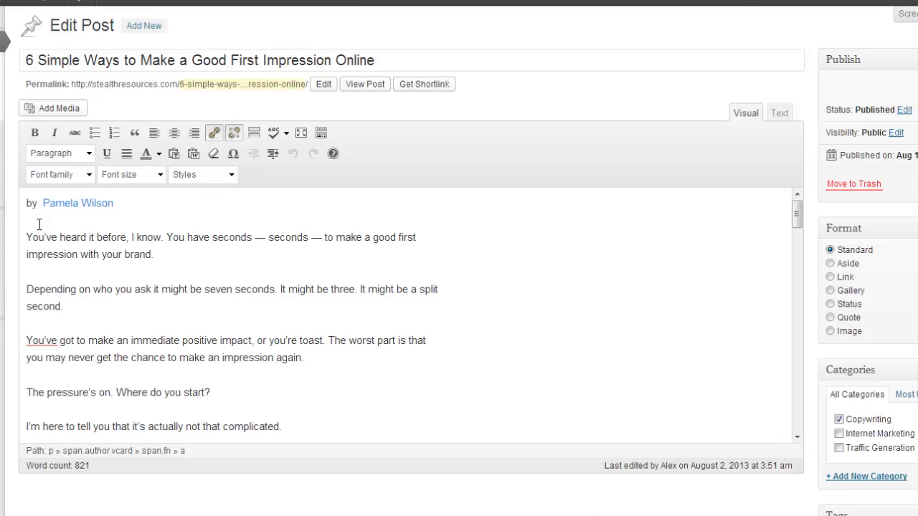
- Apply the Rock Salt font to the post's opening text, from the byline through the paragraph ending "applies to your brand, too."
{"action": "left_click_drag", "start_coordinate": [27, 203], "coordinate": [229, 400]}
{"action": "left_click_drag", "start_coordinate": [228, 331], "coordinate": [252, 330]}
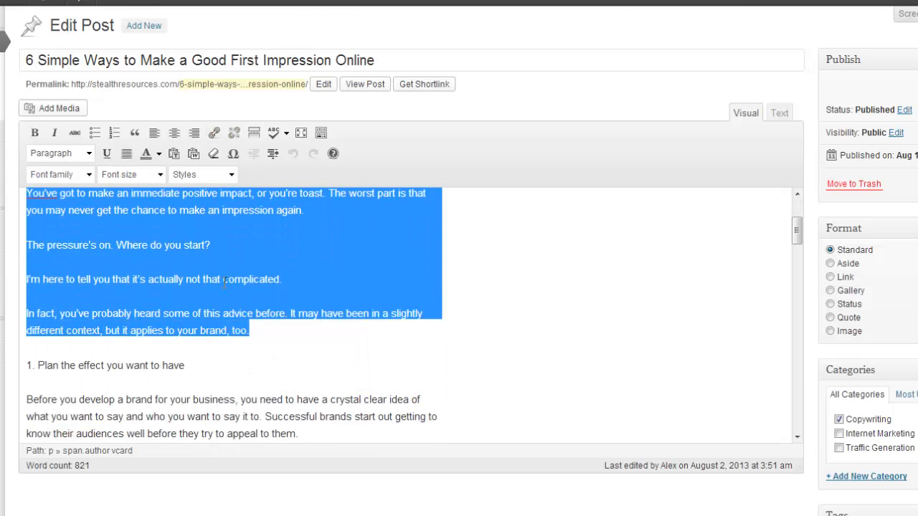
{"action": "left_click", "coordinate": [89, 174]}
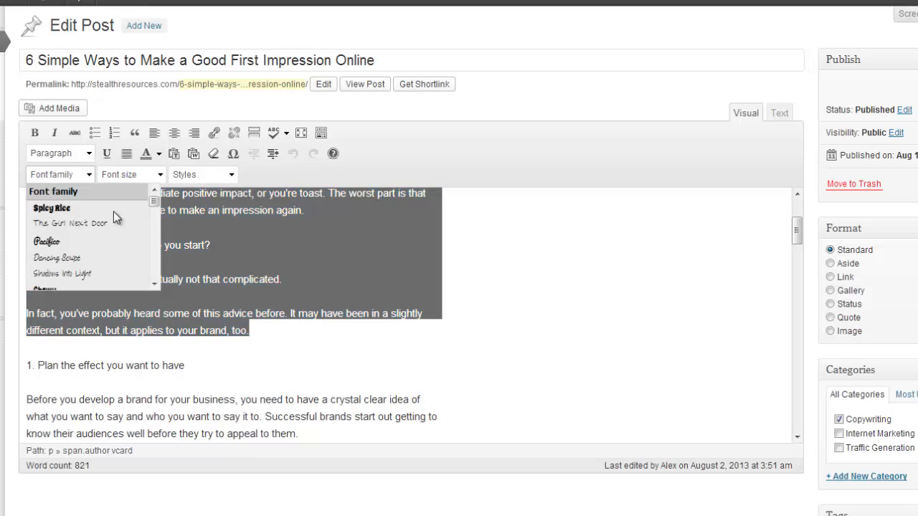
{"action": "scroll", "coordinate": [153, 202], "scroll_direction": "down", "scroll_amount": 4}
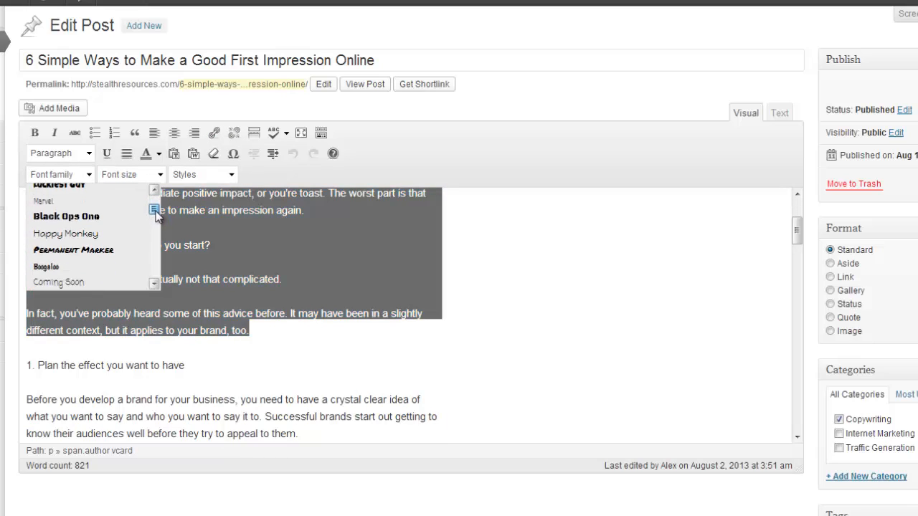
{"action": "scroll", "coordinate": [155, 208], "scroll_direction": "up", "scroll_amount": 2}
{"action": "scroll", "coordinate": [155, 208], "scroll_direction": "up", "scroll_amount": 2}
{"action": "scroll", "coordinate": [155, 208], "scroll_direction": "down", "scroll_amount": 4}
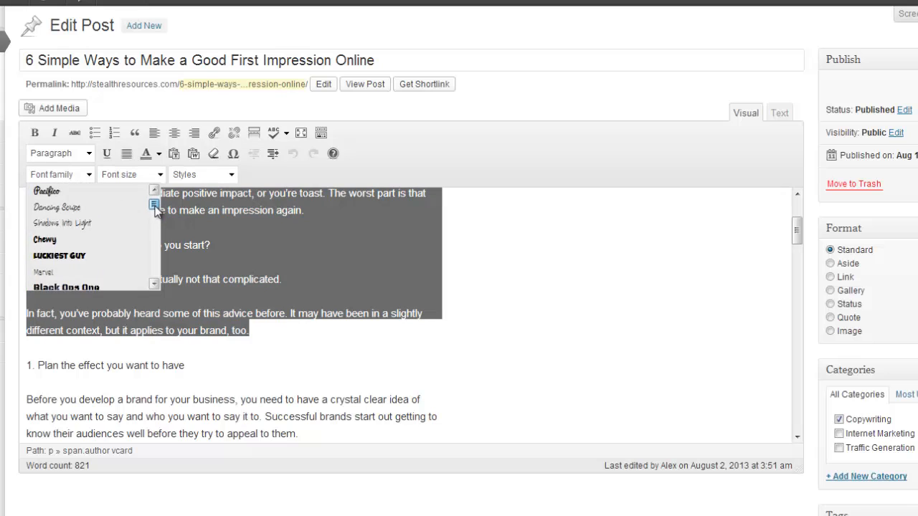
{"action": "scroll", "coordinate": [155, 215], "scroll_direction": "down", "scroll_amount": 3}
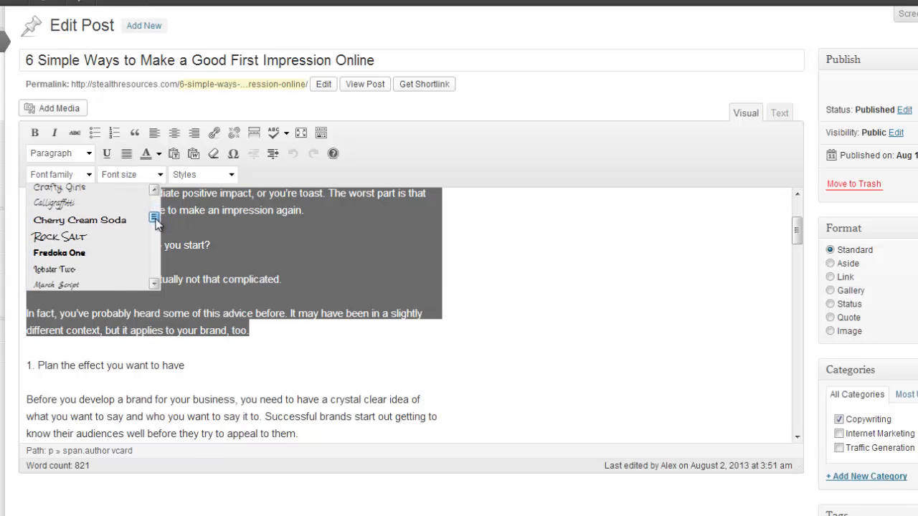
{"action": "left_click", "coordinate": [109, 233]}
{"action": "left_click", "coordinate": [203, 347]}
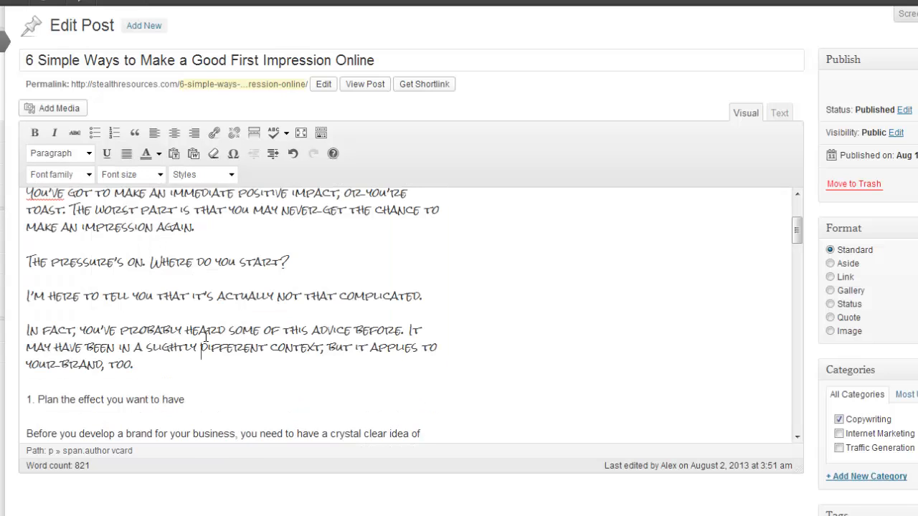
- Apply the Luckiest Guy font to the heading "1. Plan the effect you want to have"
{"action": "left_click_drag", "start_coordinate": [187, 399], "coordinate": [14, 412]}
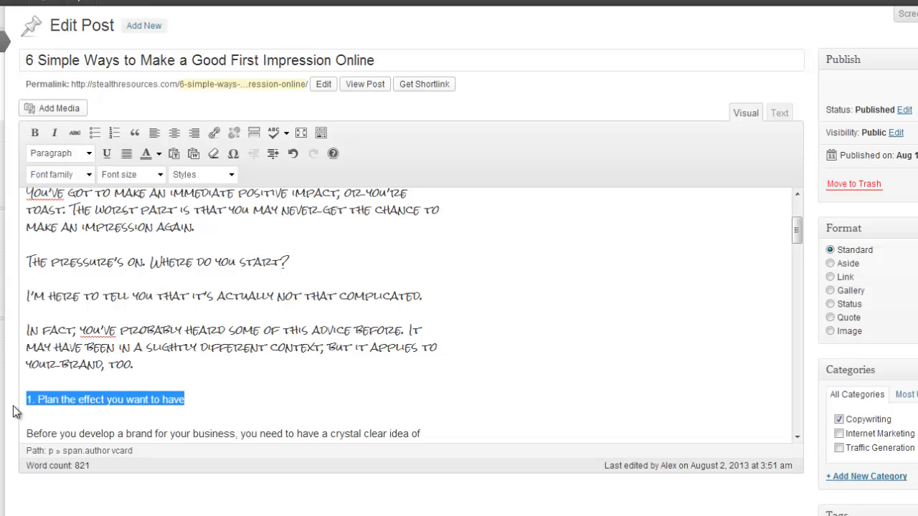
{"action": "left_click", "coordinate": [90, 174]}
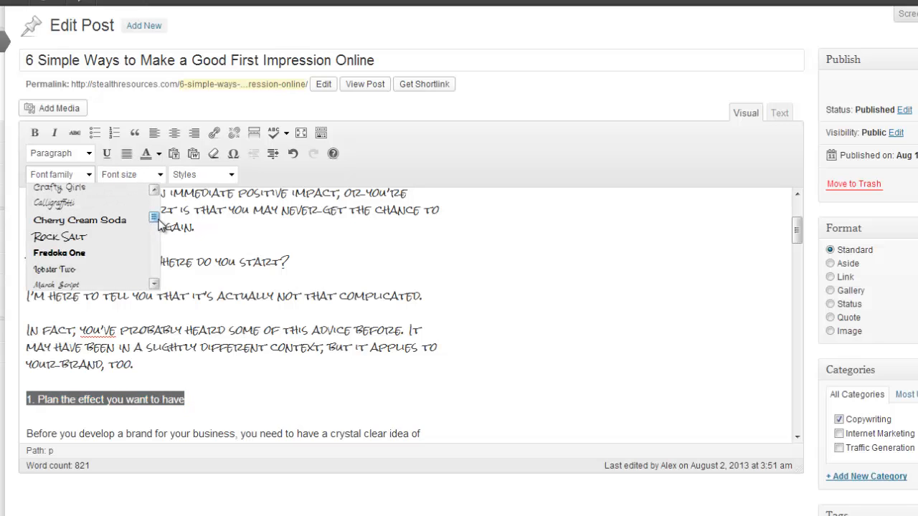
{"action": "scroll", "coordinate": [157, 210], "scroll_direction": "up", "scroll_amount": 2}
{"action": "scroll", "coordinate": [156, 210], "scroll_direction": "down", "scroll_amount": 5}
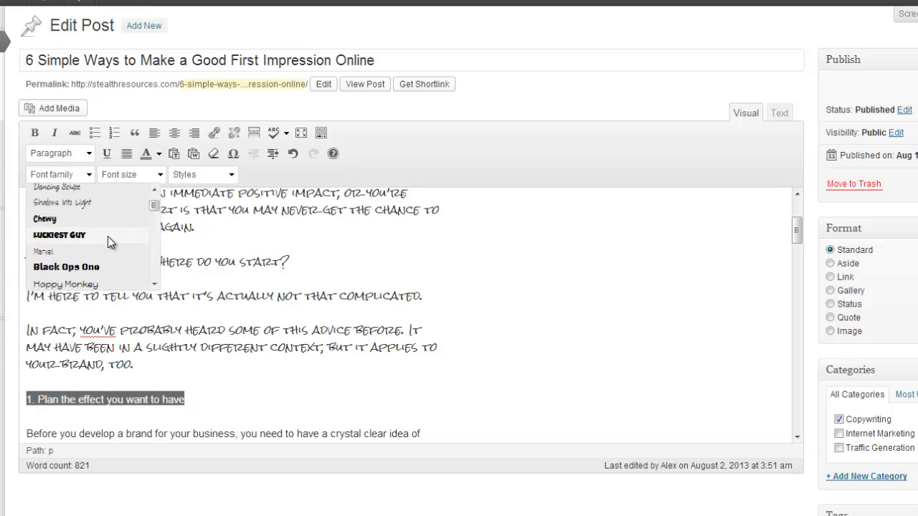
{"action": "left_click", "coordinate": [108, 236]}
- Enlarge the heading "1. Plan the effect you want to have", trying 20px and settling on a 21px font size
{"action": "left_click", "coordinate": [161, 174]}
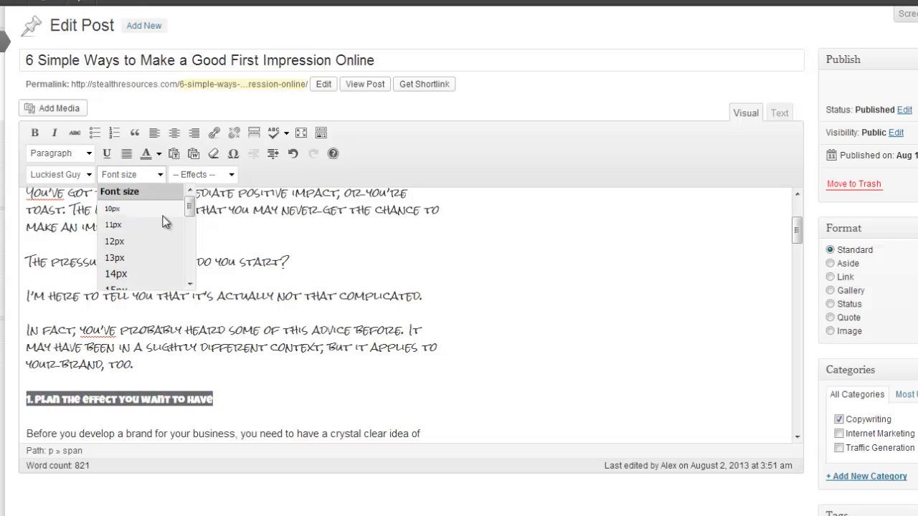
{"action": "left_click", "coordinate": [190, 283]}
{"action": "left_click", "coordinate": [191, 283]}
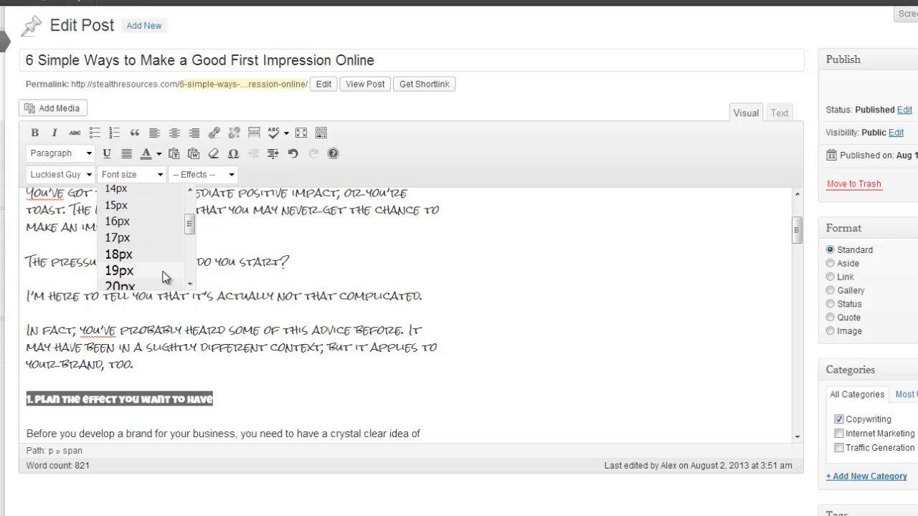
{"action": "left_click", "coordinate": [163, 284]}
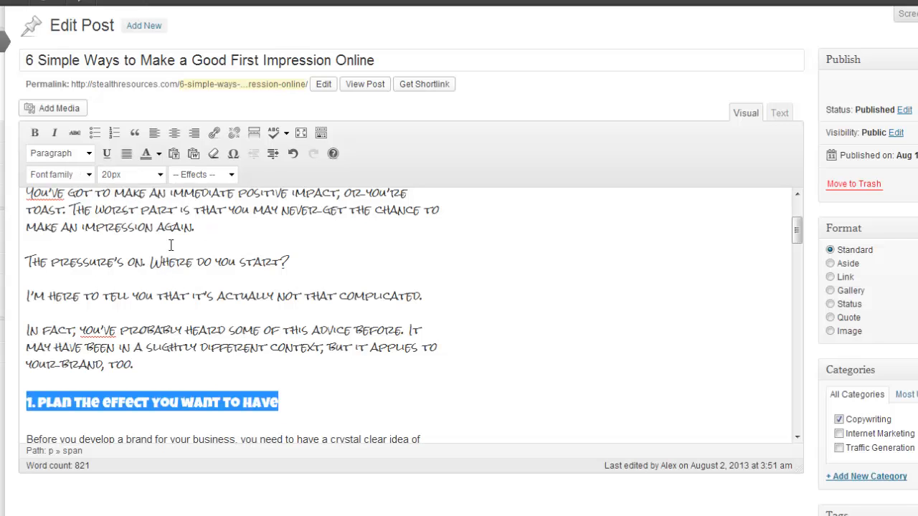
{"action": "left_click", "coordinate": [161, 174]}
{"action": "left_click", "coordinate": [190, 286]}
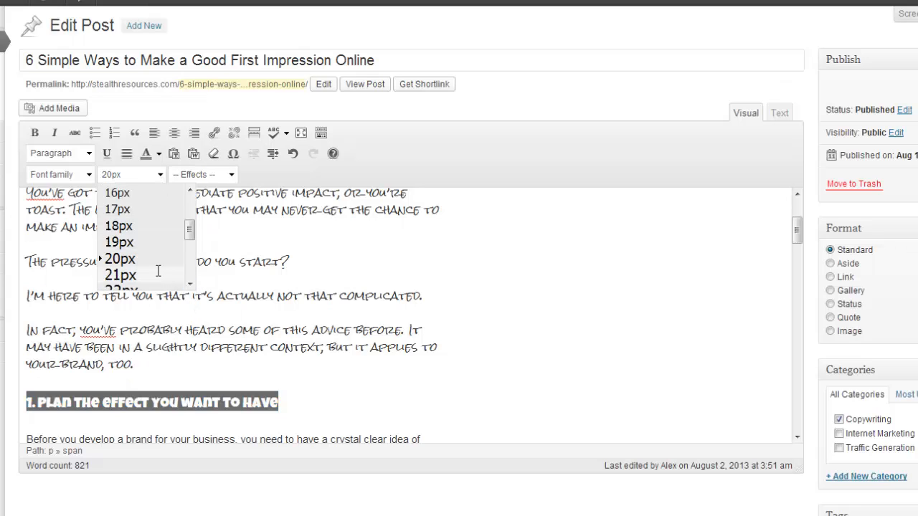
{"action": "left_click", "coordinate": [157, 274]}
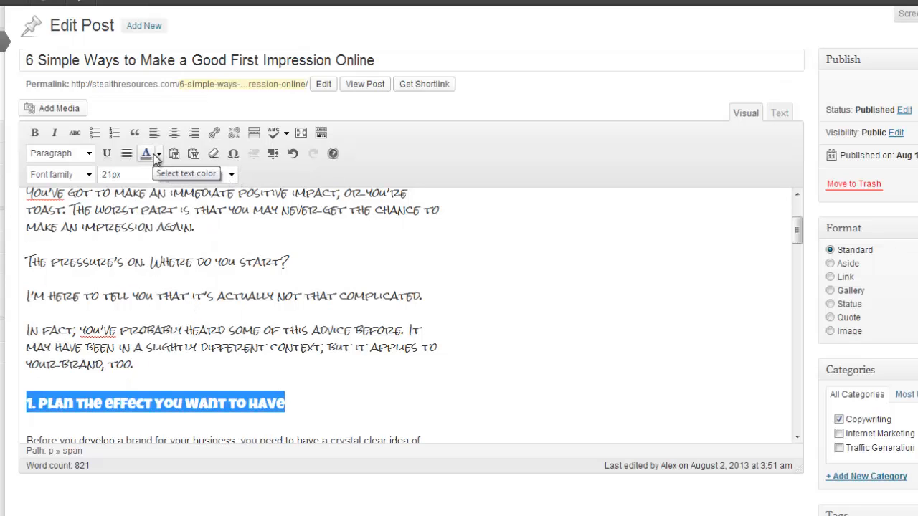
- Give the heading "1. Plan the effect you want to have" the 3D effect and black text color
{"action": "left_click", "coordinate": [232, 180]}
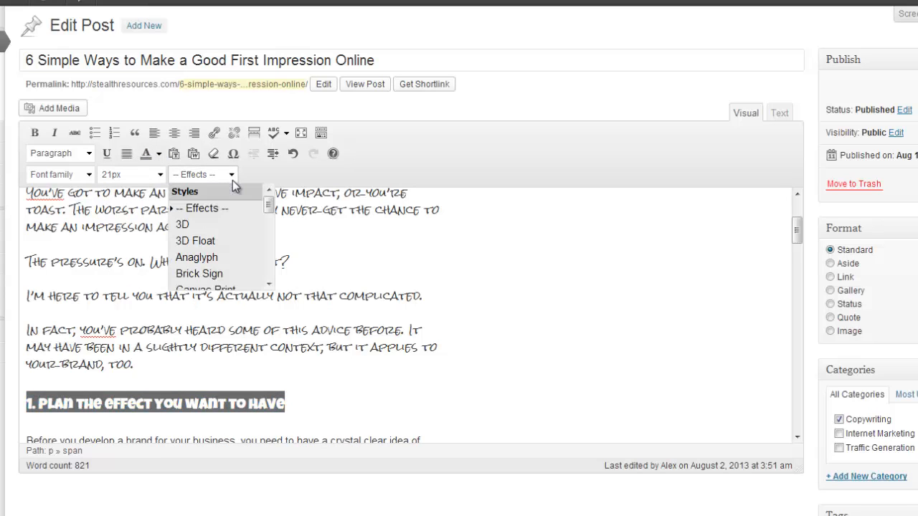
{"action": "left_click", "coordinate": [218, 226]}
{"action": "left_click", "coordinate": [159, 155]}
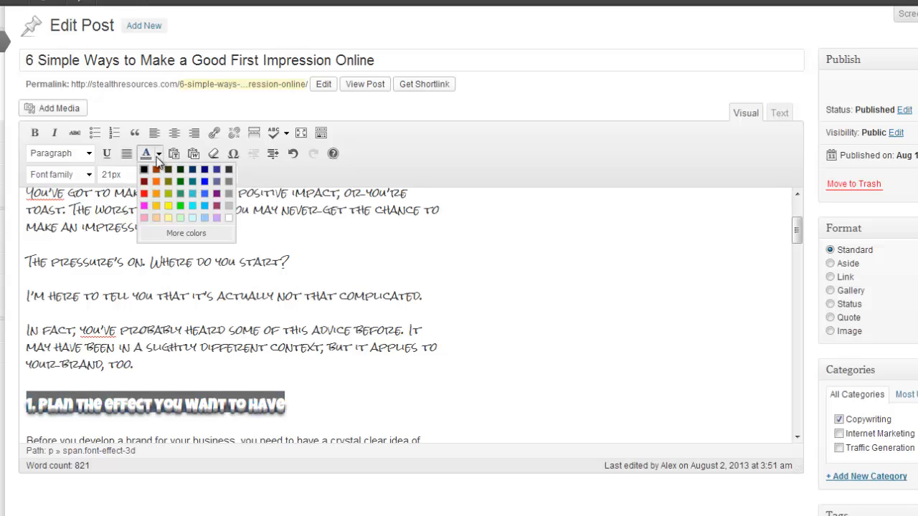
{"action": "left_click", "coordinate": [147, 182]}
{"action": "left_click", "coordinate": [227, 331]}
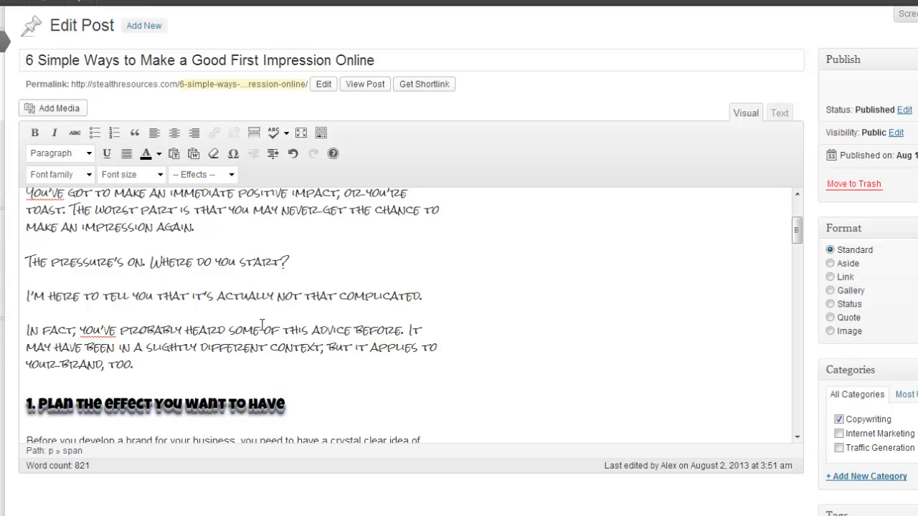
- Apply the Rock Salt font to the paragraphs between heading 1 and the heading "2. Dress the part"
{"action": "scroll", "coordinate": [262, 325], "scroll_direction": "down", "scroll_amount": 3}
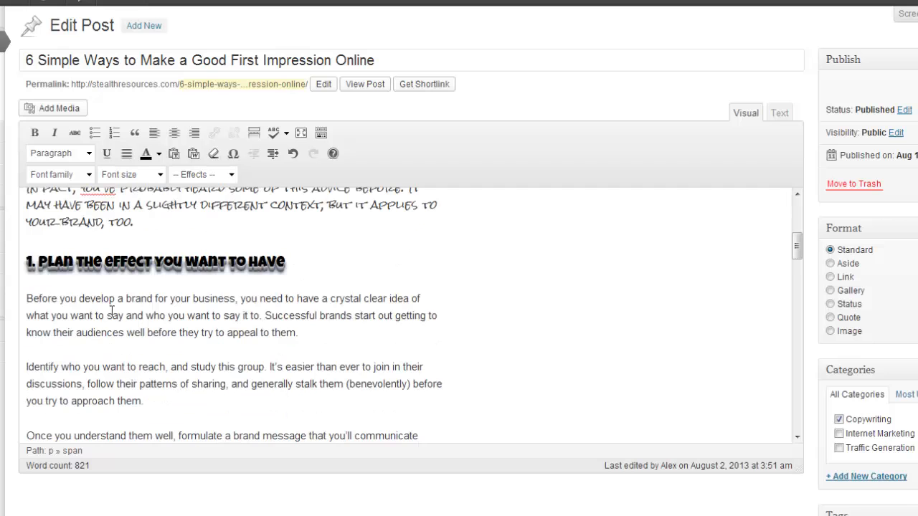
{"action": "left_click_drag", "start_coordinate": [27, 295], "coordinate": [231, 291]}
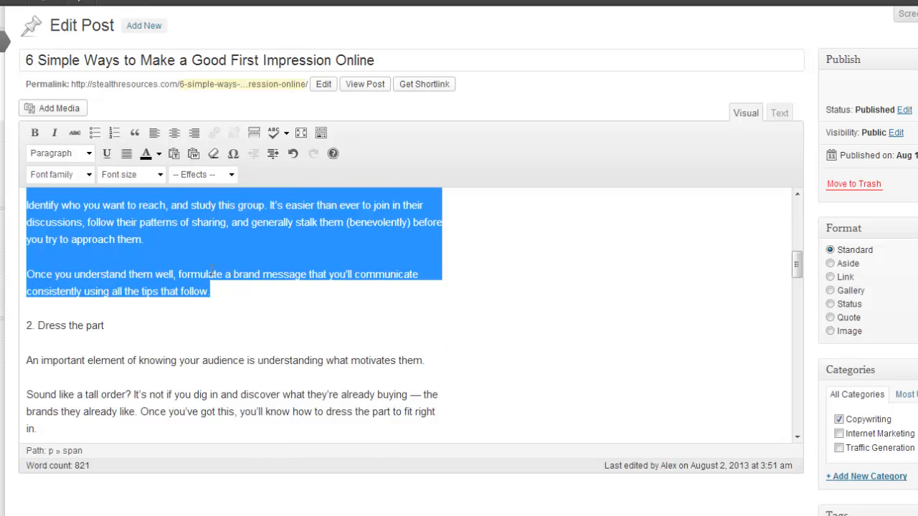
{"action": "left_click", "coordinate": [89, 176]}
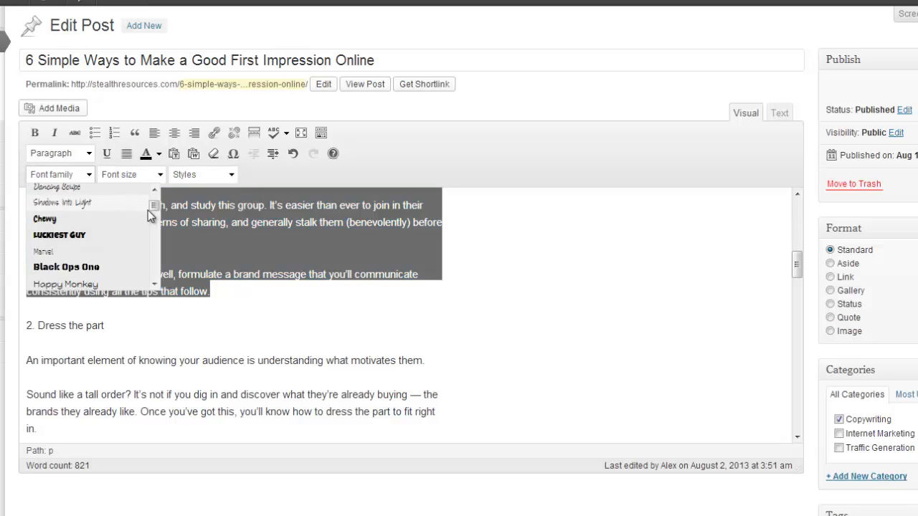
{"action": "scroll", "coordinate": [155, 211], "scroll_direction": "down", "scroll_amount": 2}
{"action": "scroll", "coordinate": [155, 208], "scroll_direction": "up", "scroll_amount": 4}
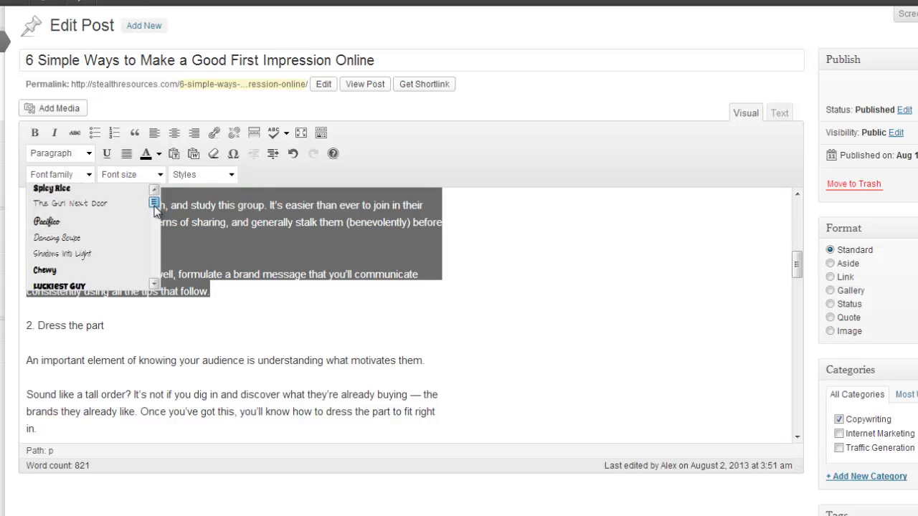
{"action": "scroll", "coordinate": [155, 210], "scroll_direction": "down", "scroll_amount": 5}
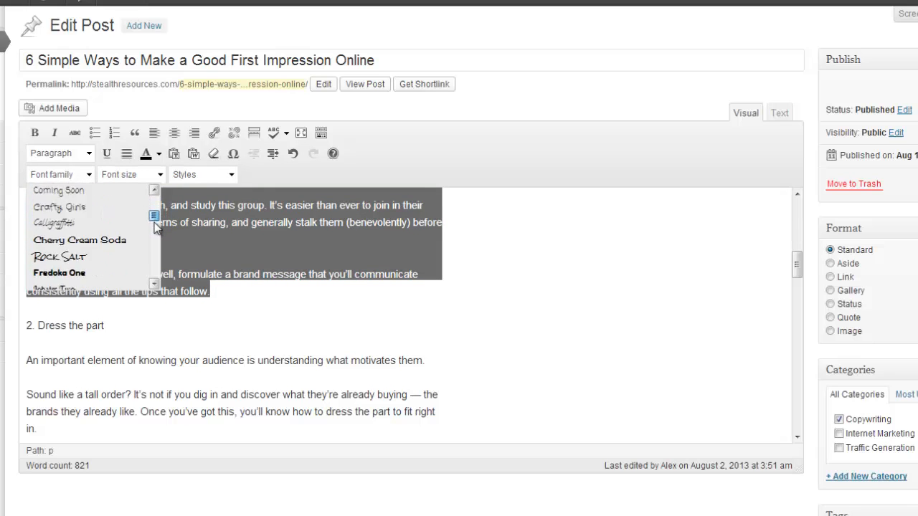
{"action": "left_click", "coordinate": [117, 226]}
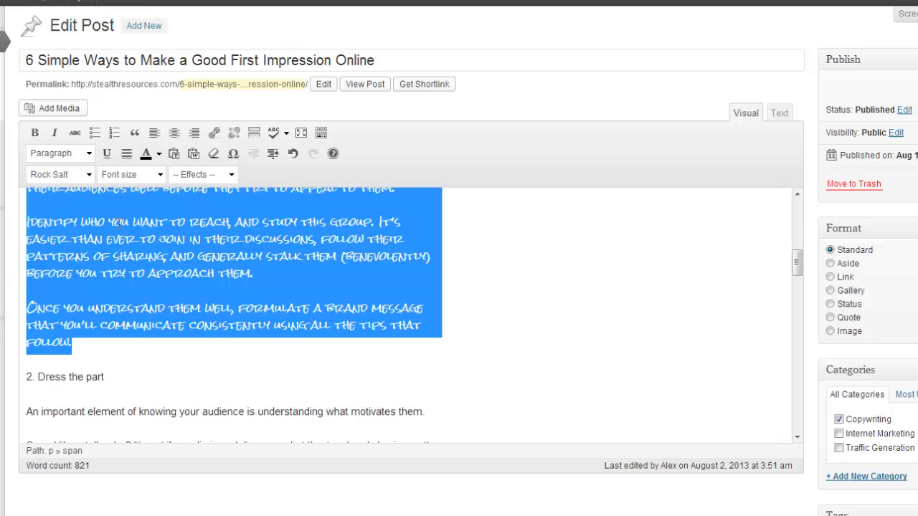
- Preview the post and compare the restyled body text and first section heading with the original version
{"action": "key", "text": "ctrl+z"}
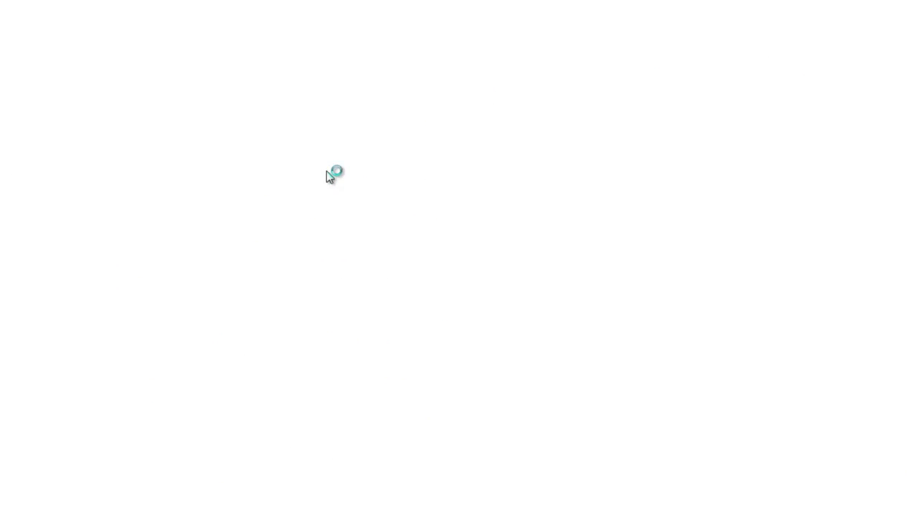
{"action": "scroll", "coordinate": [328, 280], "scroll_direction": "down", "scroll_amount": 4}
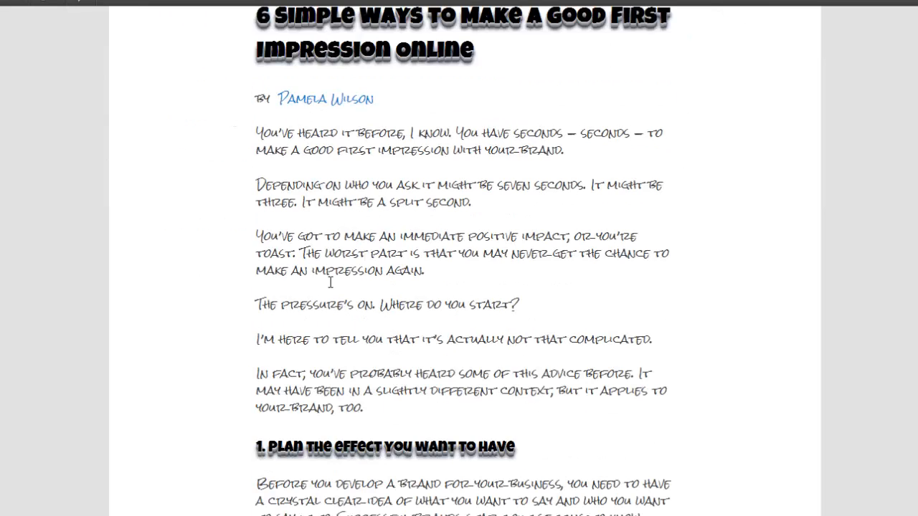
{"action": "scroll", "coordinate": [330, 284], "scroll_direction": "down", "scroll_amount": 4}
{"action": "scroll", "coordinate": [398, 260], "scroll_direction": "up", "scroll_amount": 4}
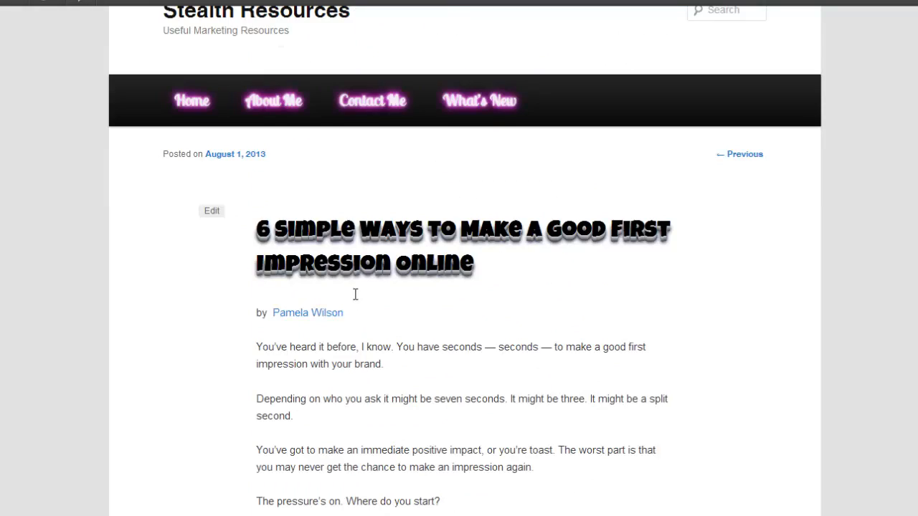
{"action": "scroll", "coordinate": [355, 294], "scroll_direction": "down", "scroll_amount": 2}
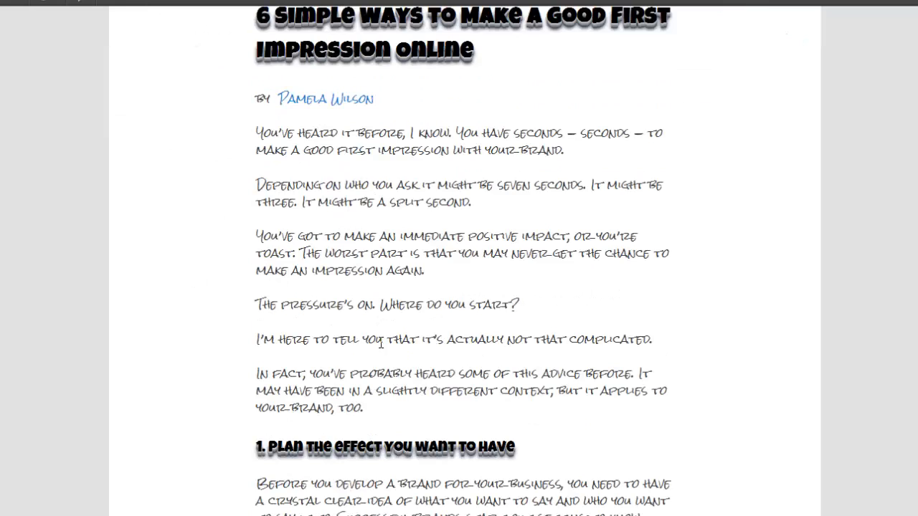
{"action": "scroll", "coordinate": [380, 349], "scroll_direction": "down", "scroll_amount": 5}
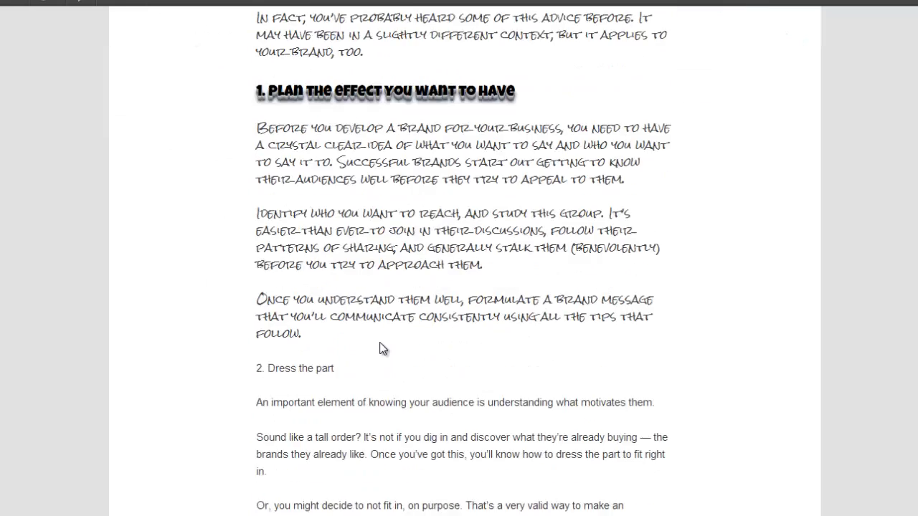
{"action": "scroll", "coordinate": [379, 349], "scroll_direction": "up", "scroll_amount": 6}
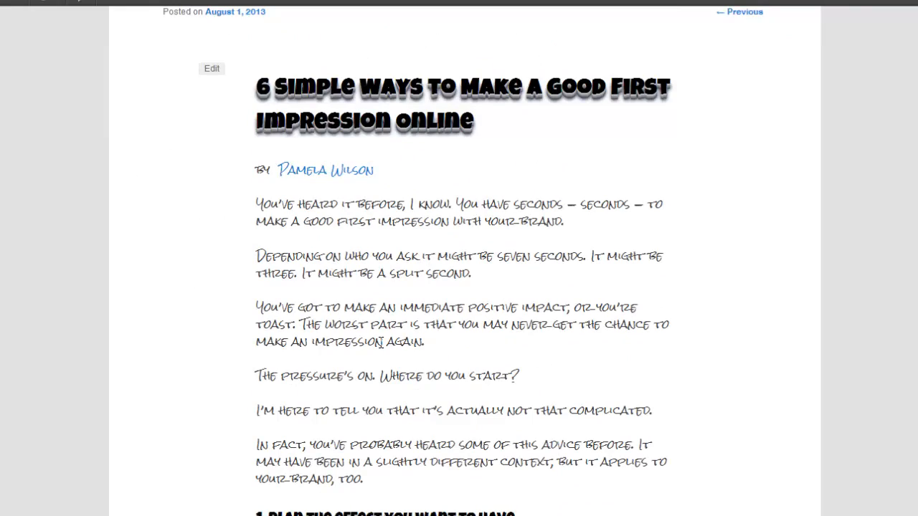
{"action": "scroll", "coordinate": [381, 343], "scroll_direction": "down", "scroll_amount": 4}
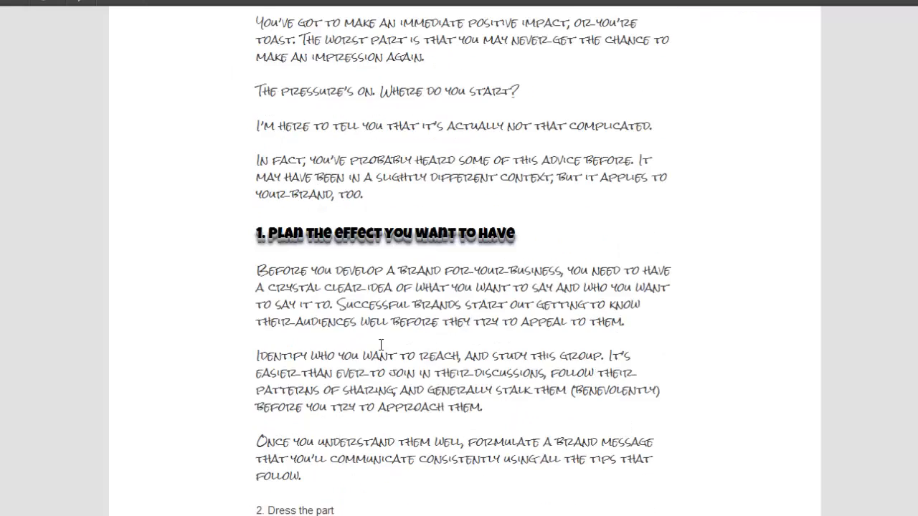
{"action": "scroll", "coordinate": [381, 345], "scroll_direction": "up", "scroll_amount": 4}
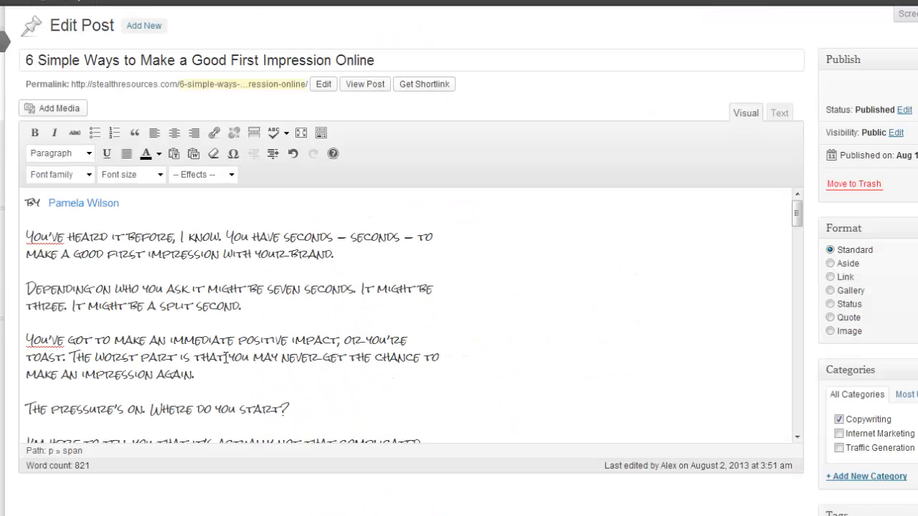
- Apply the Black Ops One font to the heading "2. Dress the part"
{"action": "scroll", "coordinate": [227, 357], "scroll_direction": "down", "scroll_amount": 10}
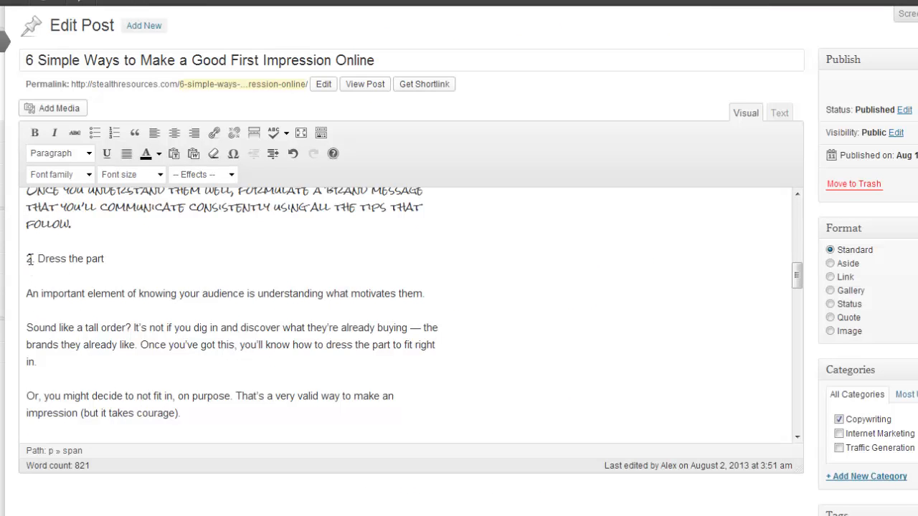
{"action": "left_click_drag", "start_coordinate": [29, 259], "coordinate": [107, 237]}
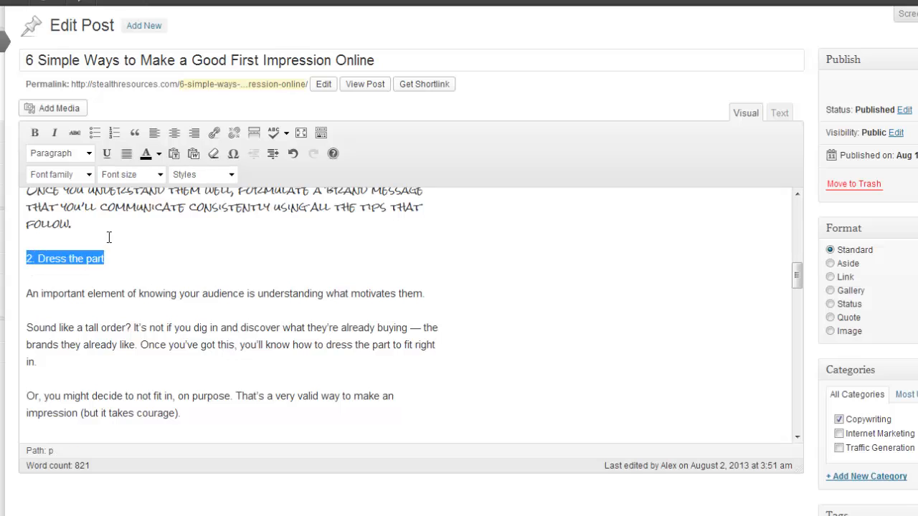
{"action": "left_click", "coordinate": [89, 175]}
{"action": "scroll", "coordinate": [155, 207], "scroll_direction": "up", "scroll_amount": 2}
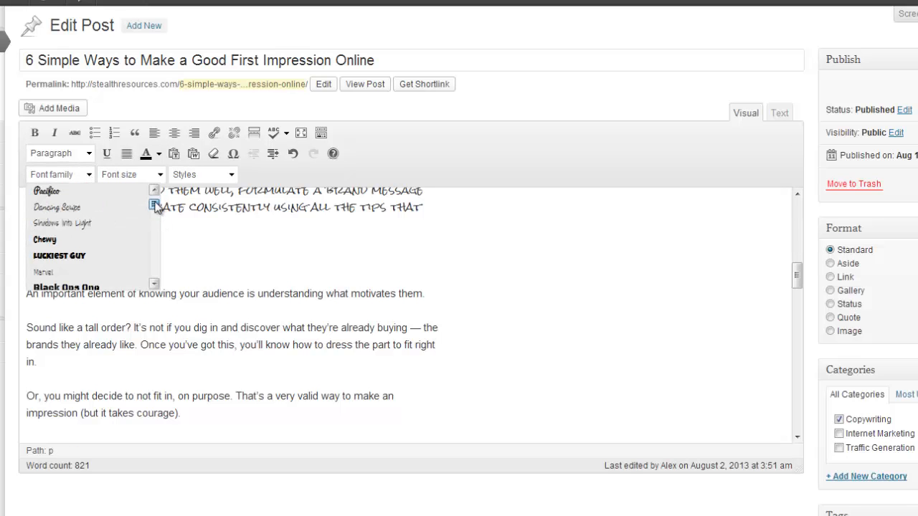
{"action": "scroll", "coordinate": [155, 207], "scroll_direction": "down", "scroll_amount": 1}
{"action": "left_click", "coordinate": [115, 255]}
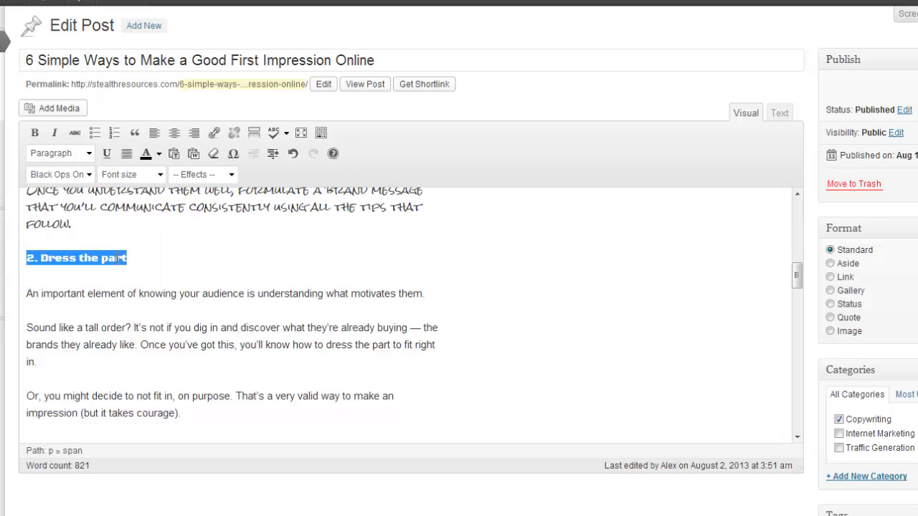
- Set the font size of the heading "2. Dress the part" to 27px
{"action": "left_click", "coordinate": [161, 174]}
{"action": "left_click_drag", "start_coordinate": [186, 240], "coordinate": [188, 258]}
{"action": "left_click", "coordinate": [158, 241]}
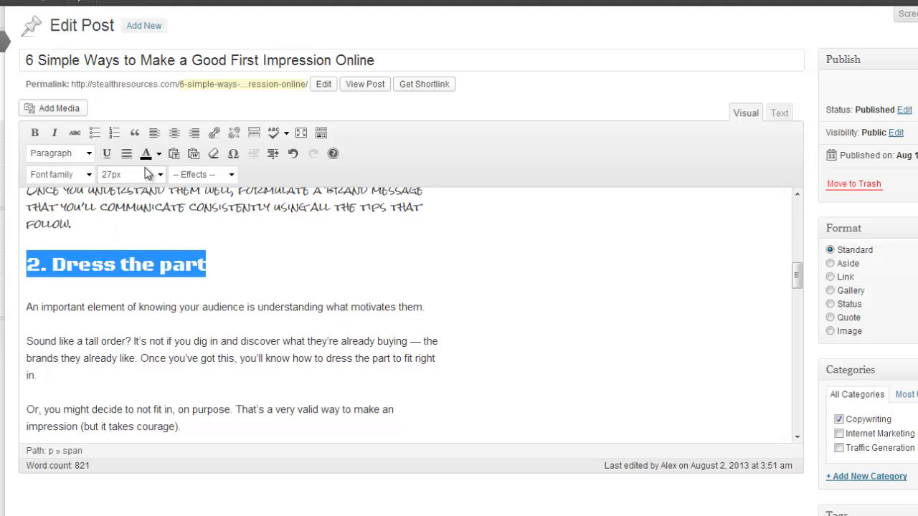
- Color the heading "2. Dress the part" sea green and give it a distressed text effect
{"action": "left_click", "coordinate": [158, 153]}
{"action": "left_click", "coordinate": [156, 193]}
{"action": "left_click", "coordinate": [159, 153]}
{"action": "left_click", "coordinate": [180, 194]}
{"action": "left_click", "coordinate": [231, 177]}
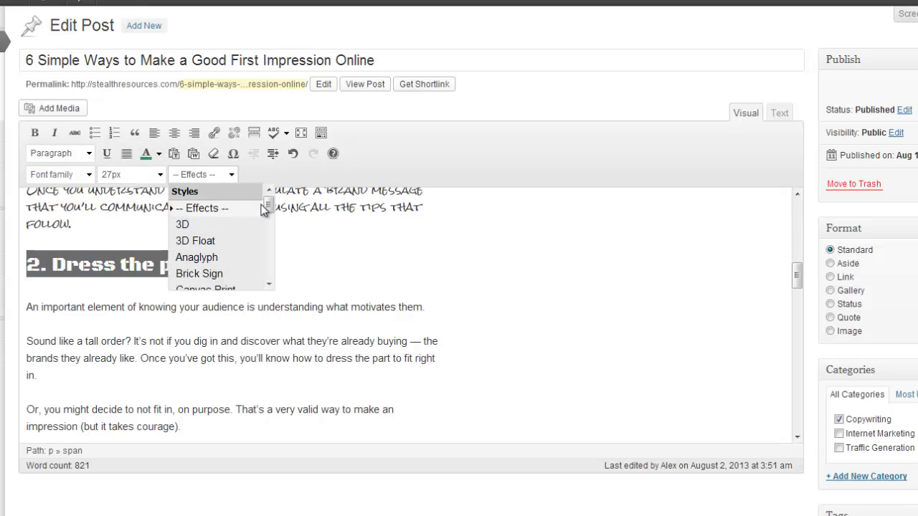
{"action": "left_click", "coordinate": [230, 274]}
{"action": "left_click", "coordinate": [199, 308]}
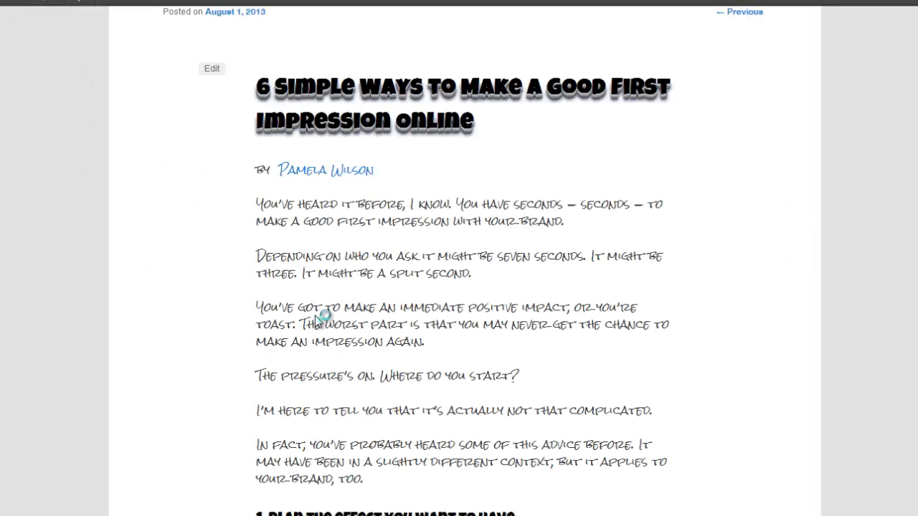
- Preview the post and examine the restyled heading "2. Dress the part"
{"action": "scroll", "coordinate": [318, 318], "scroll_direction": "up", "scroll_amount": 3}
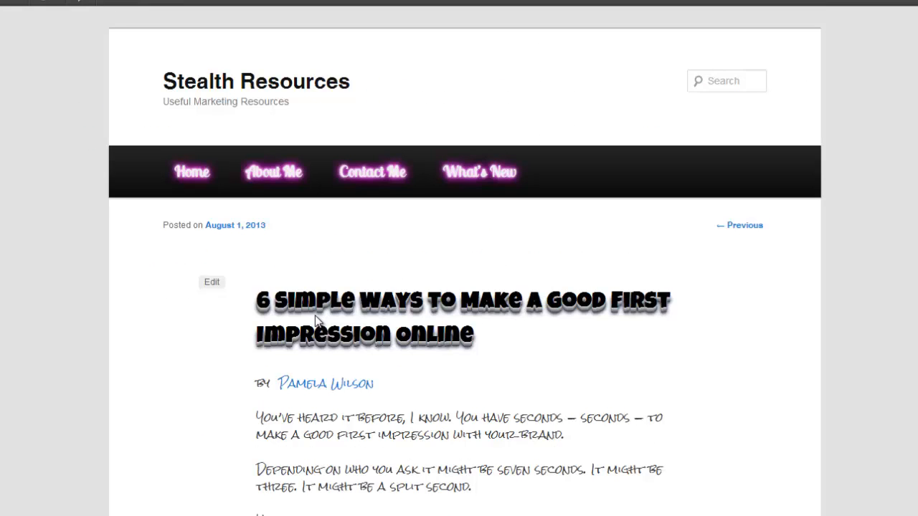
{"action": "scroll", "coordinate": [320, 325], "scroll_direction": "down", "scroll_amount": 2}
{"action": "scroll", "coordinate": [319, 326], "scroll_direction": "down", "scroll_amount": 8}
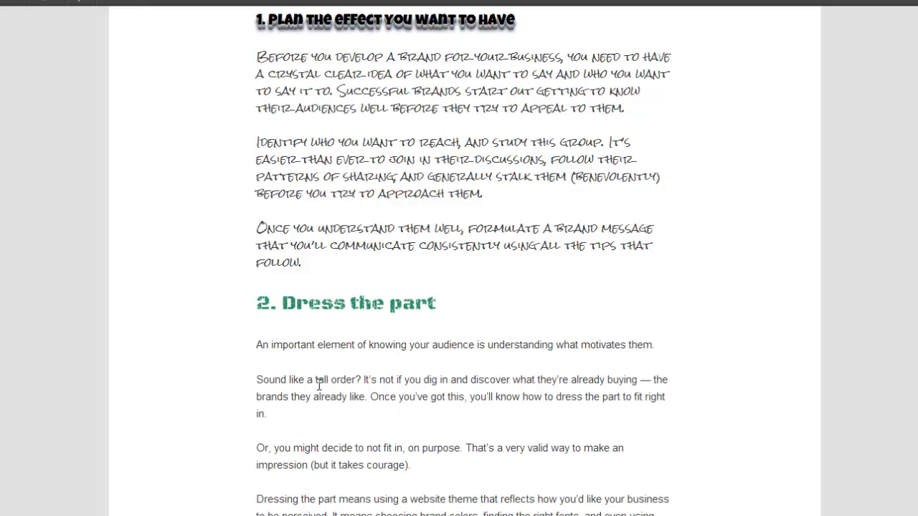
{"action": "scroll", "coordinate": [332, 378], "scroll_direction": "down", "scroll_amount": 2}
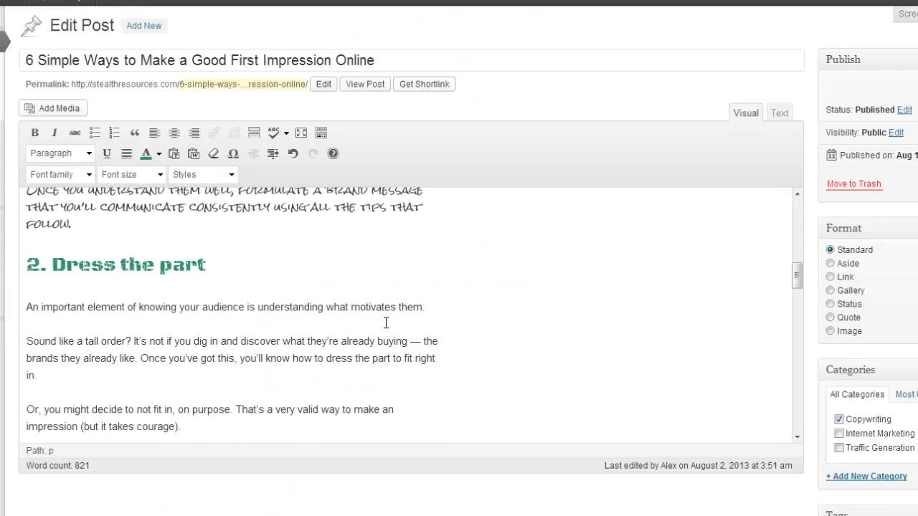
- Set the text color of all paragraphs between "2. Dress the part" and "3. Stand up straight and make eye contact" to orange
{"action": "scroll", "coordinate": [386, 323], "scroll_direction": "down", "scroll_amount": 2}
{"action": "scroll", "coordinate": [67, 265], "scroll_direction": "up", "scroll_amount": 1}
{"action": "left_click_drag", "start_coordinate": [27, 236], "coordinate": [220, 270]}
{"action": "left_click_drag", "start_coordinate": [345, 322], "coordinate": [410, 435]}
{"action": "left_click_drag", "start_coordinate": [382, 346], "coordinate": [352, 275]}
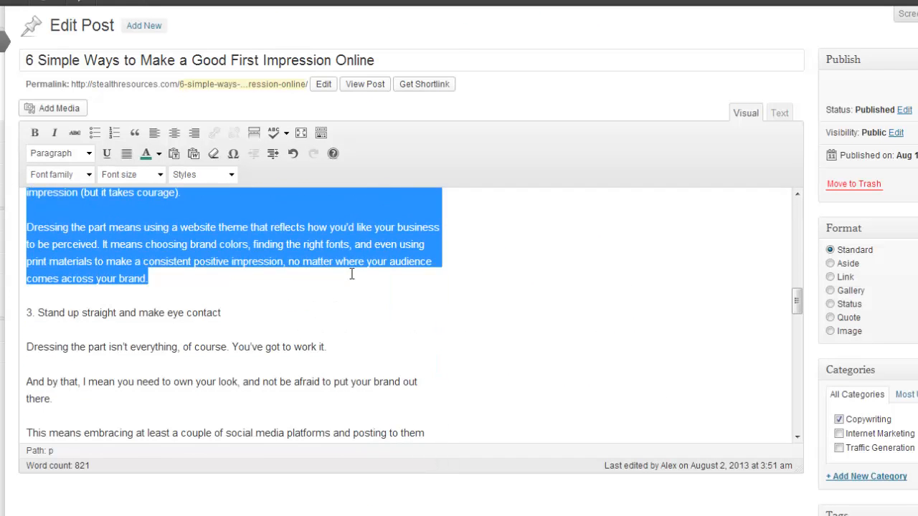
{"action": "left_click", "coordinate": [159, 155]}
{"action": "left_click", "coordinate": [159, 183]}
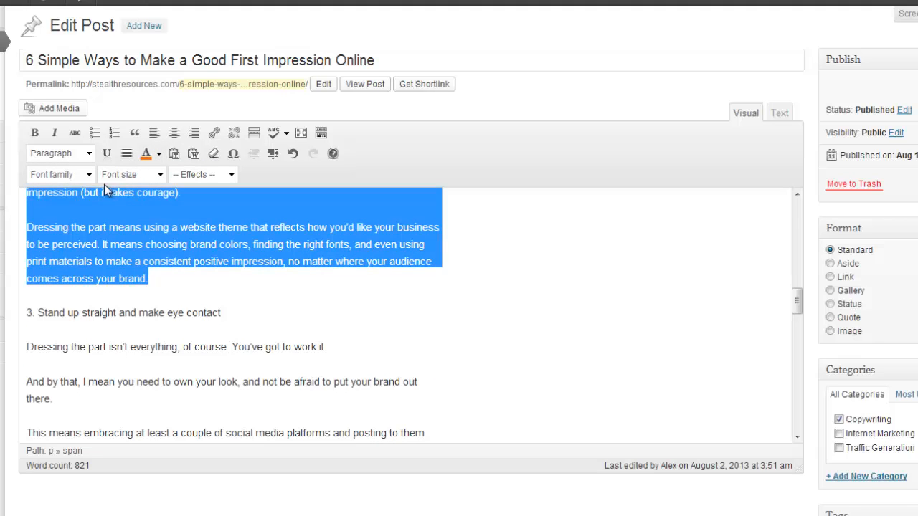
- Apply the Permanent Marker font to the selected paragraphs under "2. Dress the part"
{"action": "left_click", "coordinate": [87, 175]}
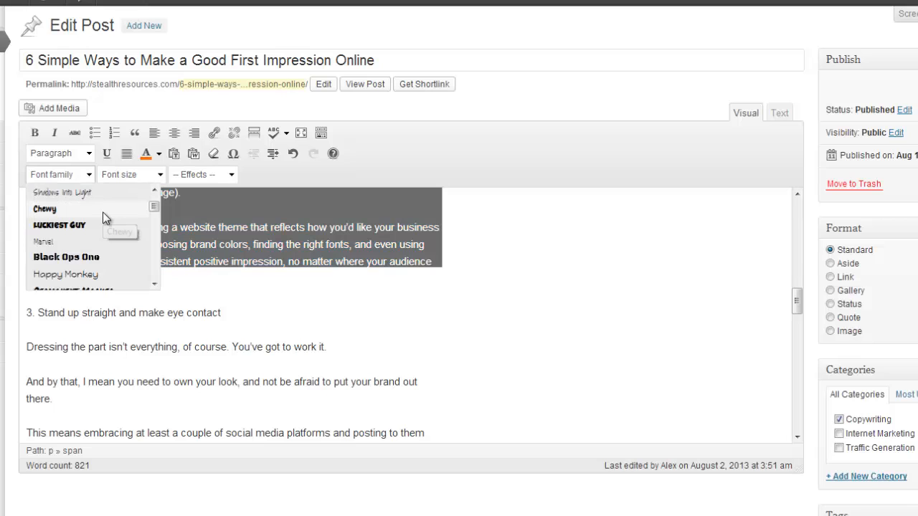
{"action": "left_click", "coordinate": [155, 285]}
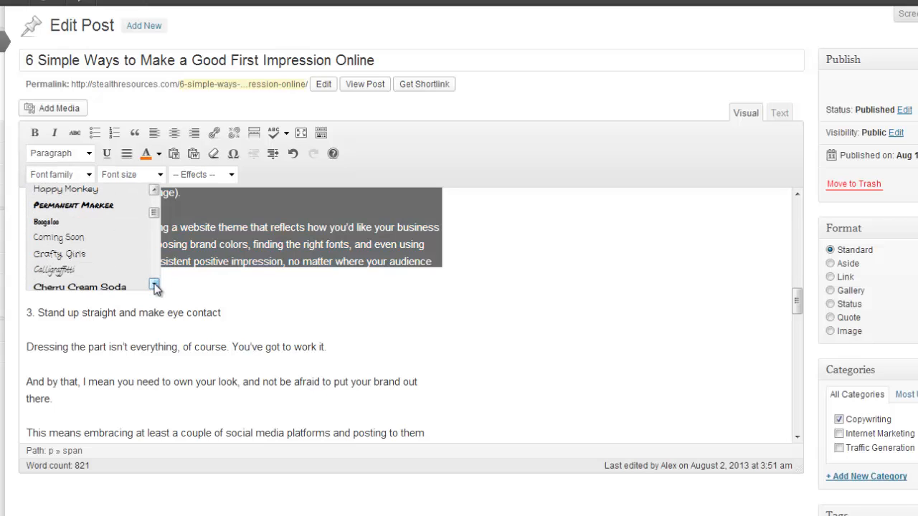
{"action": "left_click", "coordinate": [110, 207]}
- Set the font size of the selected paragraphs under "2. Dress the part" to 21px
{"action": "left_click", "coordinate": [159, 174]}
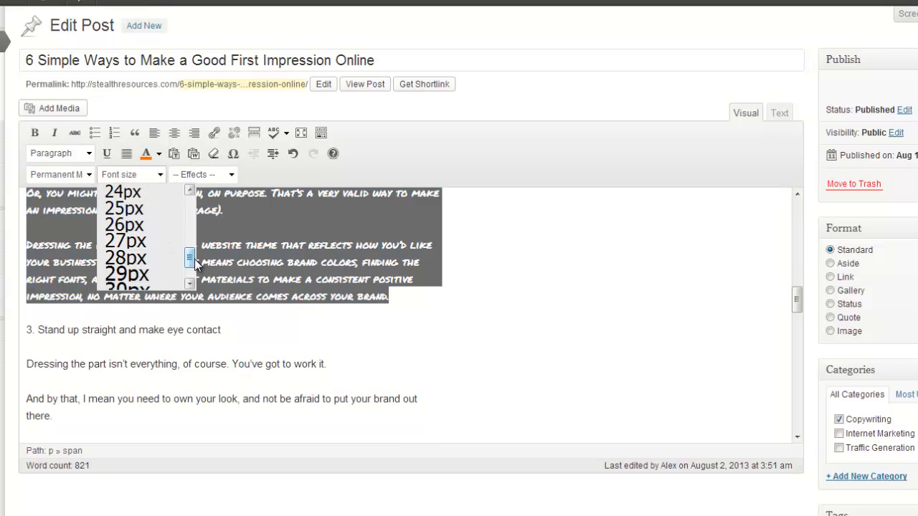
{"action": "left_click", "coordinate": [190, 189]}
{"action": "left_click", "coordinate": [190, 189]}
{"action": "left_click", "coordinate": [151, 215]}
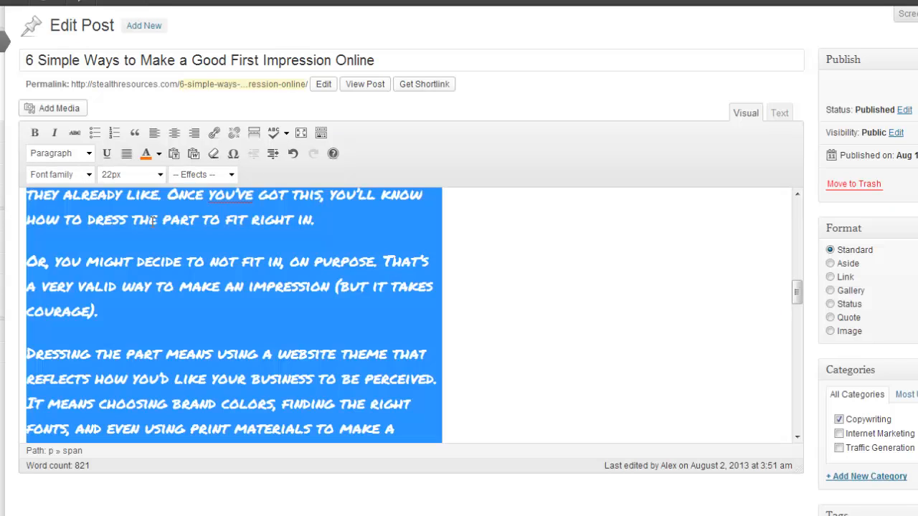
{"action": "left_click", "coordinate": [160, 176]}
{"action": "left_click", "coordinate": [154, 198]}
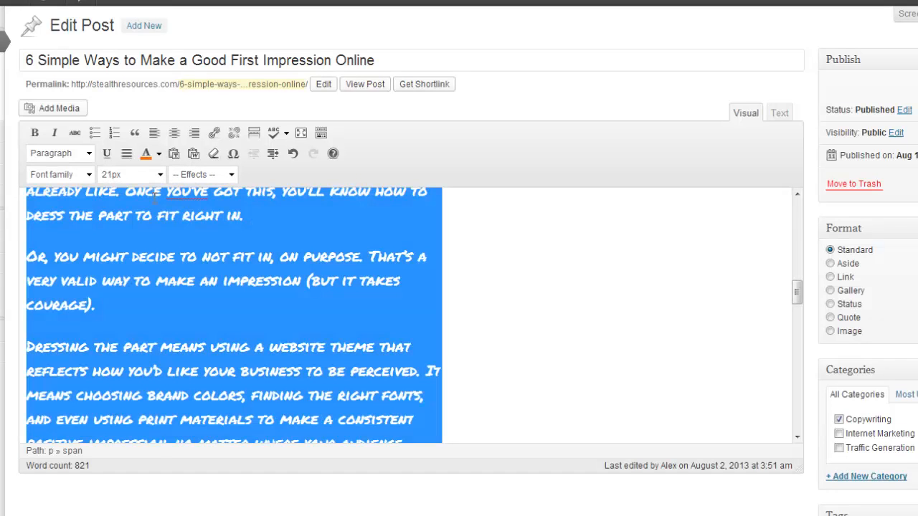
- Apply the Fire Animation effect to the selected paragraphs under "2. Dress the part"
{"action": "left_click", "coordinate": [231, 176]}
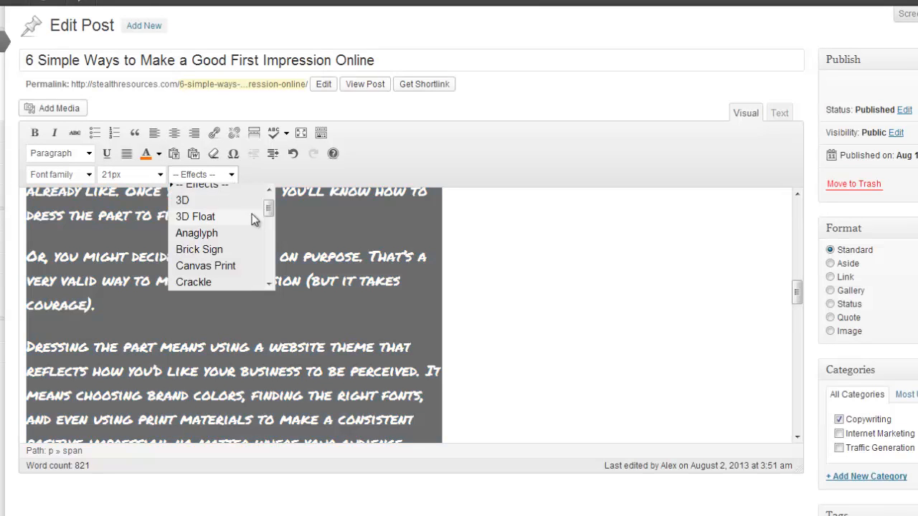
{"action": "left_click_drag", "start_coordinate": [268, 203], "coordinate": [268, 237]}
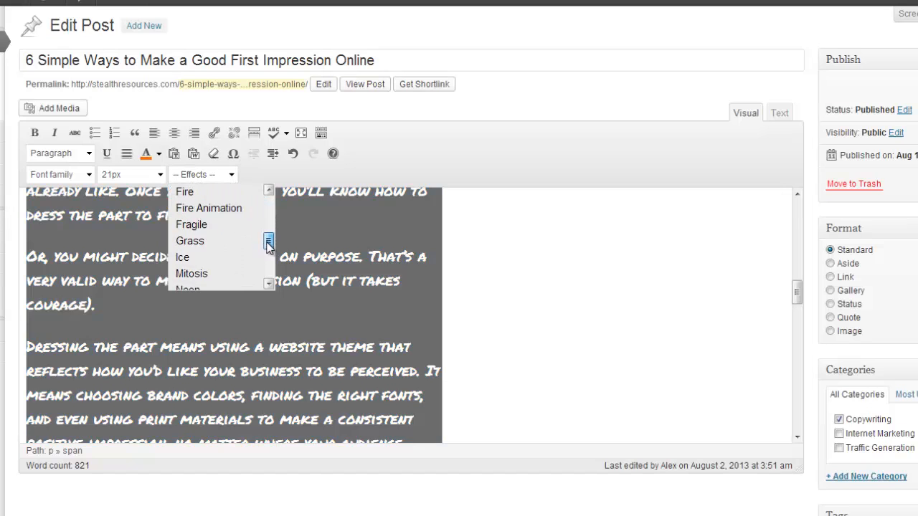
{"action": "left_click", "coordinate": [228, 211]}
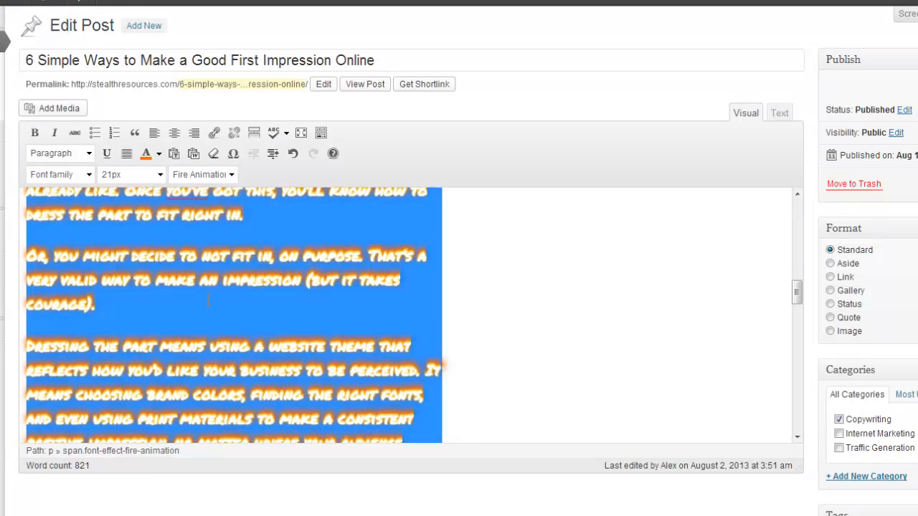
{"action": "left_click", "coordinate": [481, 324]}
{"action": "scroll", "coordinate": [481, 324], "scroll_direction": "down", "scroll_amount": 3}
{"action": "scroll", "coordinate": [482, 326], "scroll_direction": "up", "scroll_amount": 5}
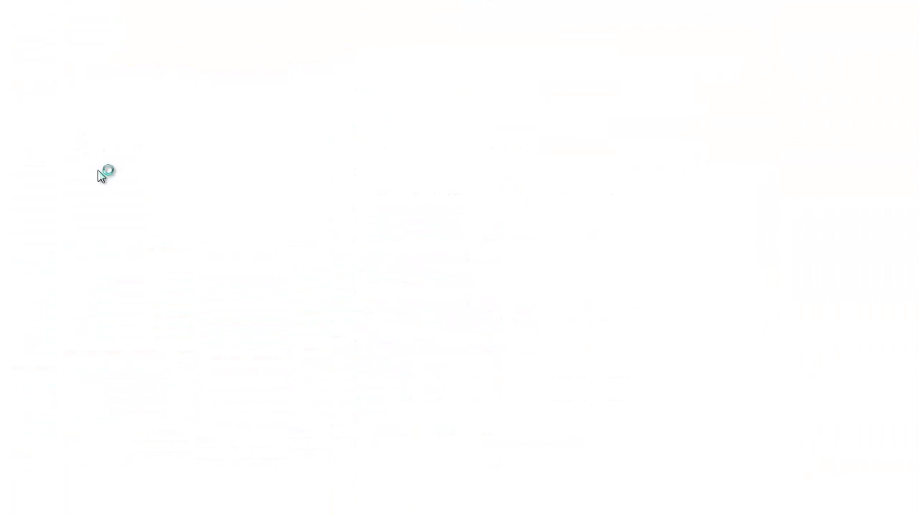
- Preview the post and examine the fire-styled paragraphs against the earlier restyled sections
{"action": "scroll", "coordinate": [263, 235], "scroll_direction": "down", "scroll_amount": 5}
{"action": "scroll", "coordinate": [325, 296], "scroll_direction": "down", "scroll_amount": 7}
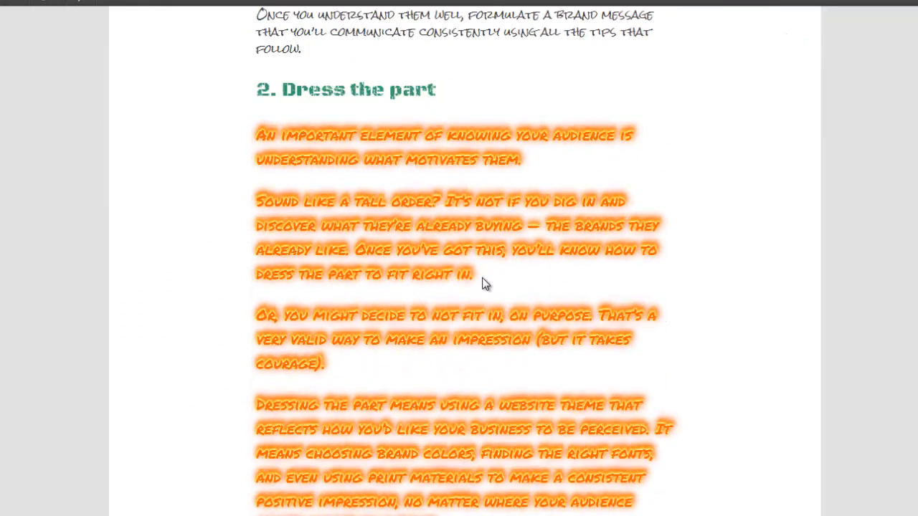
{"action": "scroll", "coordinate": [484, 279], "scroll_direction": "down", "scroll_amount": 4}
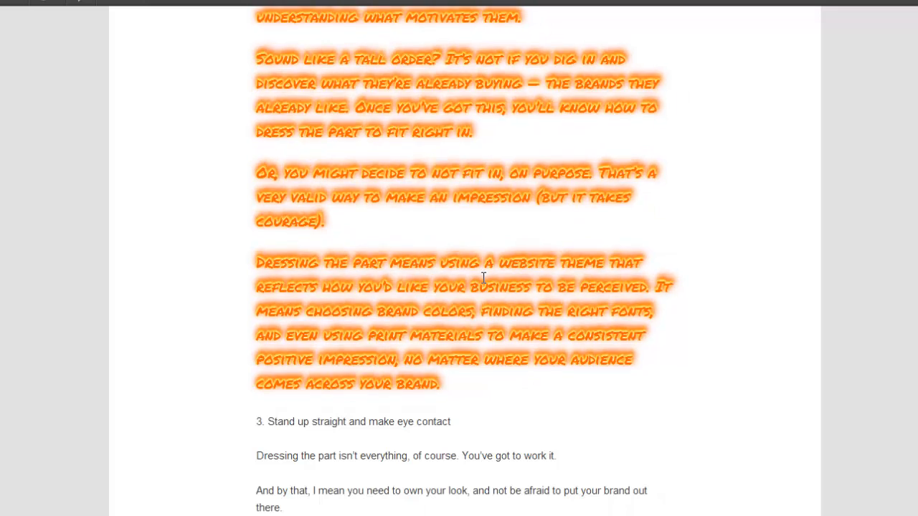
{"action": "scroll", "coordinate": [484, 278], "scroll_direction": "up", "scroll_amount": 5}
{"action": "scroll", "coordinate": [484, 278], "scroll_direction": "up", "scroll_amount": 6}
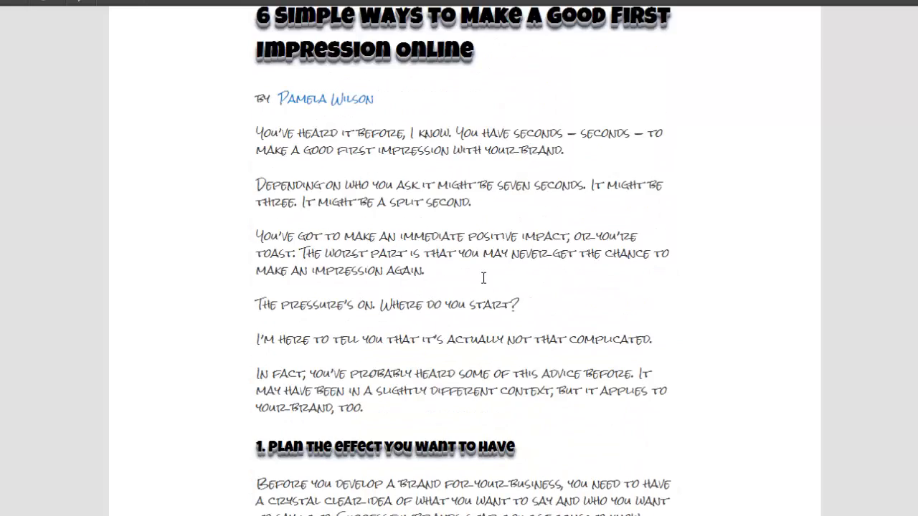